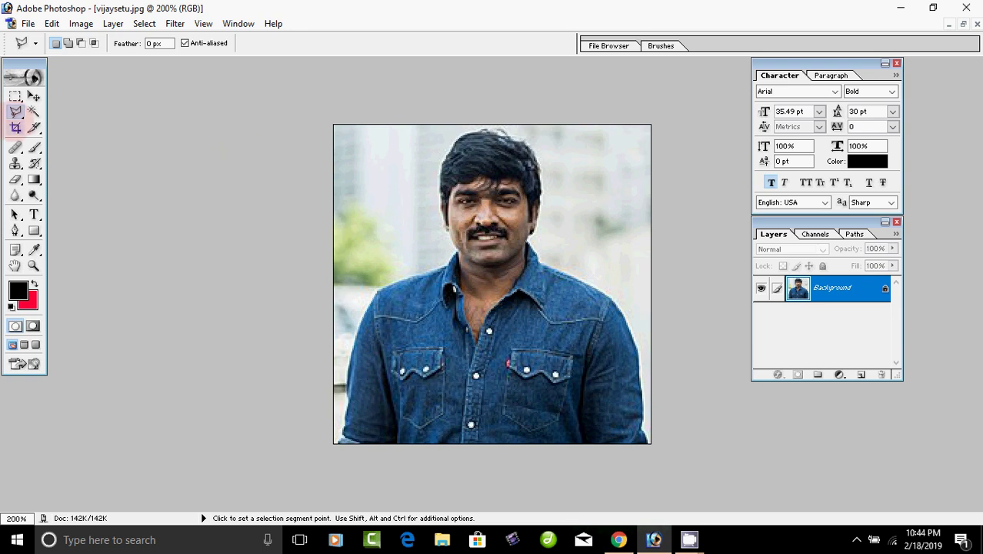
Step: Open the Lasso tool flyout to show the Lasso, Polygonal Lasso and Magnetic Lasso variants
left_click(15, 111)
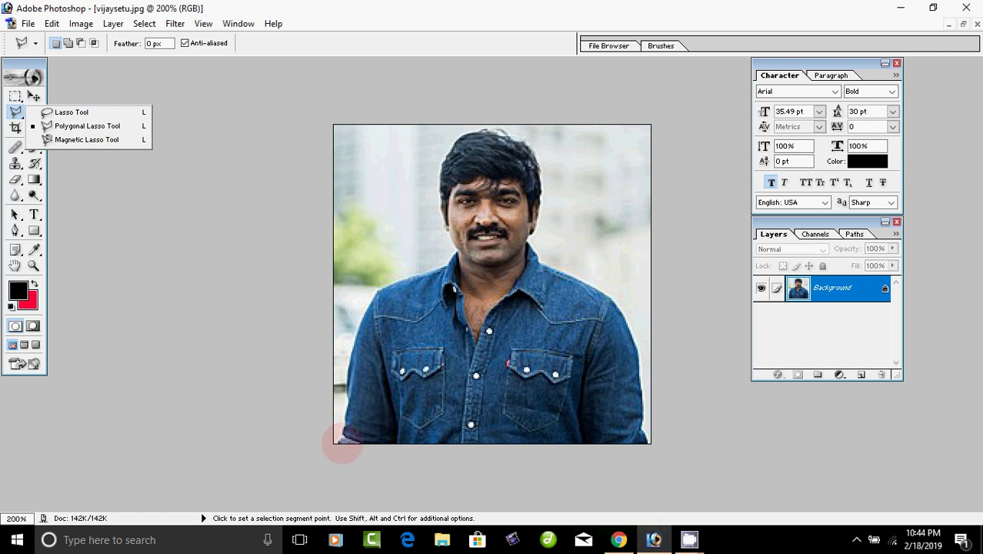
Step: Trace the man's hair, shoulders and shirt with the Magnetic Lasso and close the outline
left_click(339, 416)
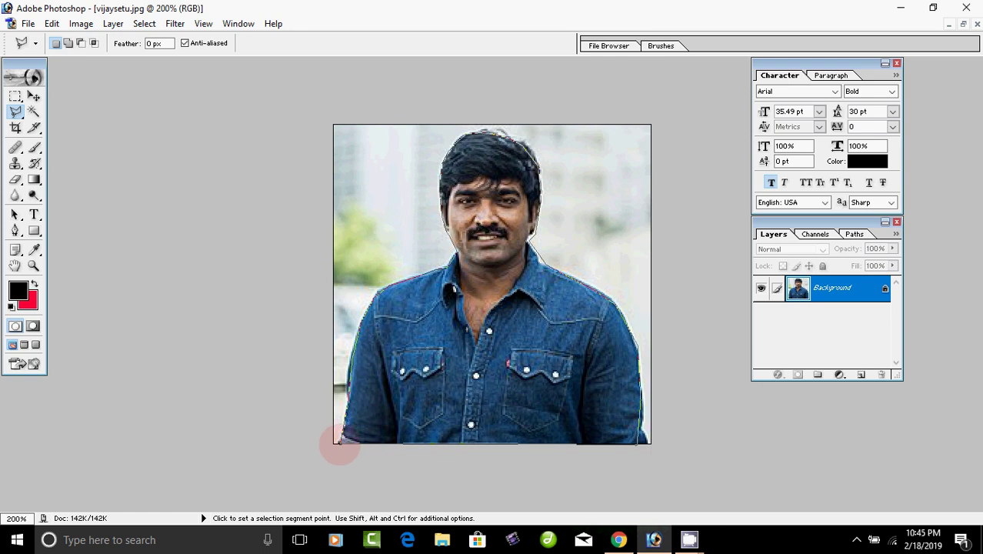
left_click(340, 446)
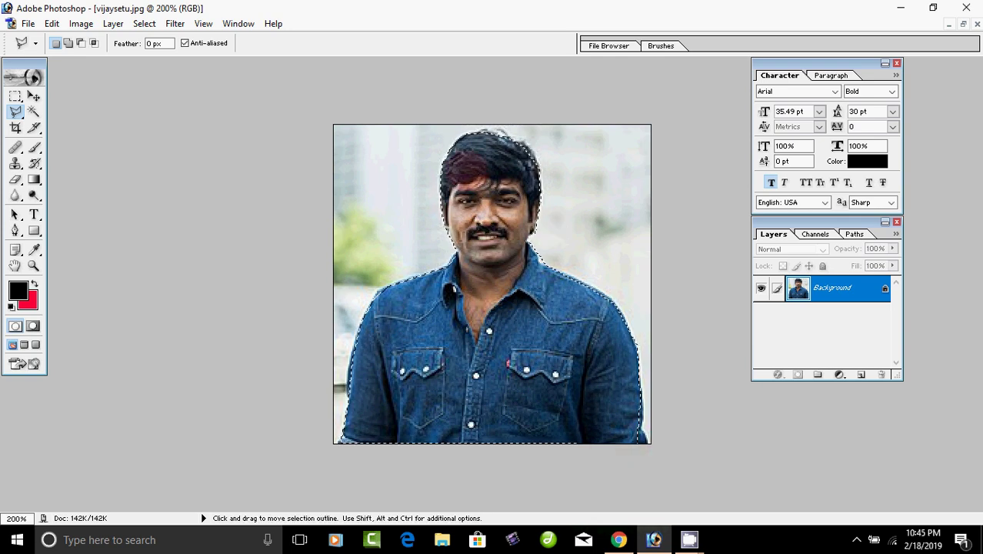
Step: Feather the man's selection with a 3-pixel radius
right_click(467, 171)
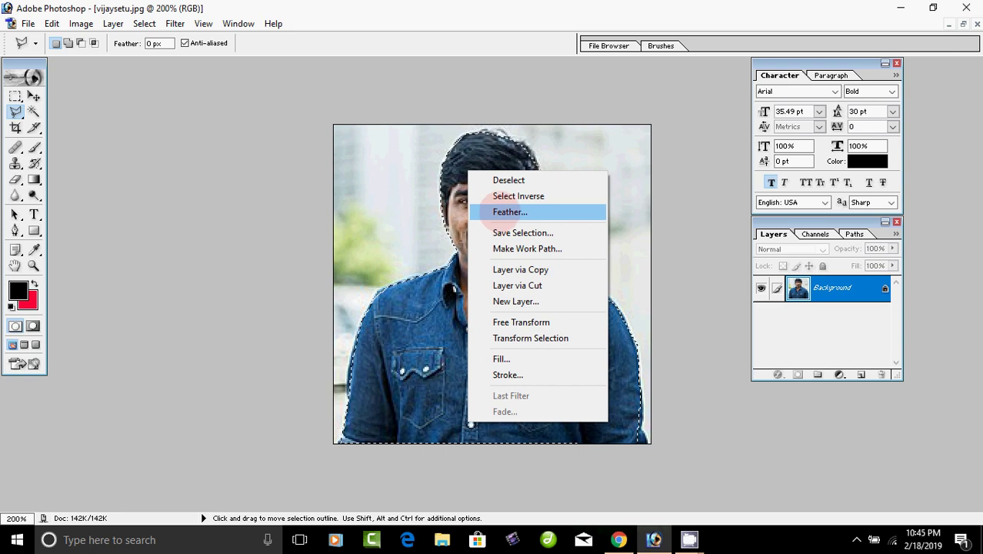
left_click(509, 212)
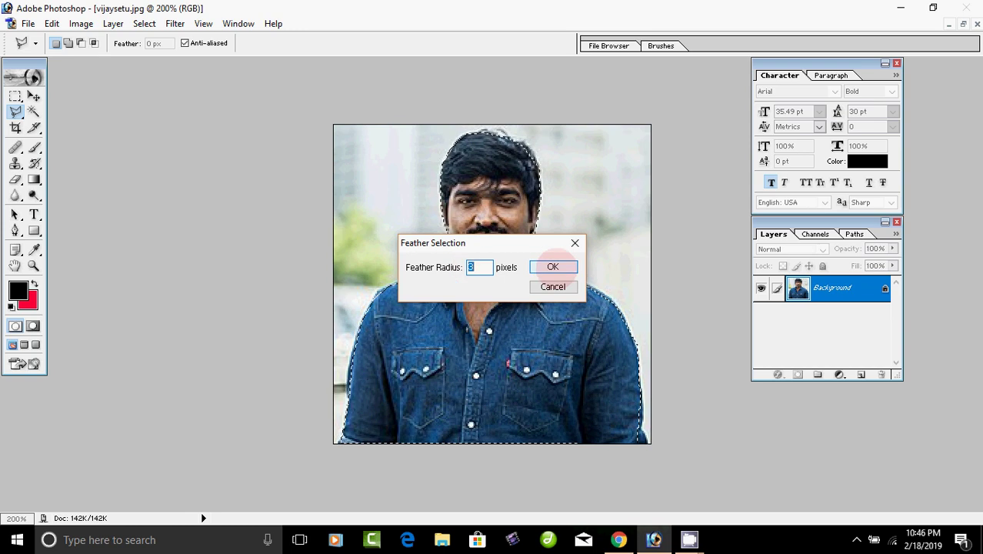
left_click(554, 266)
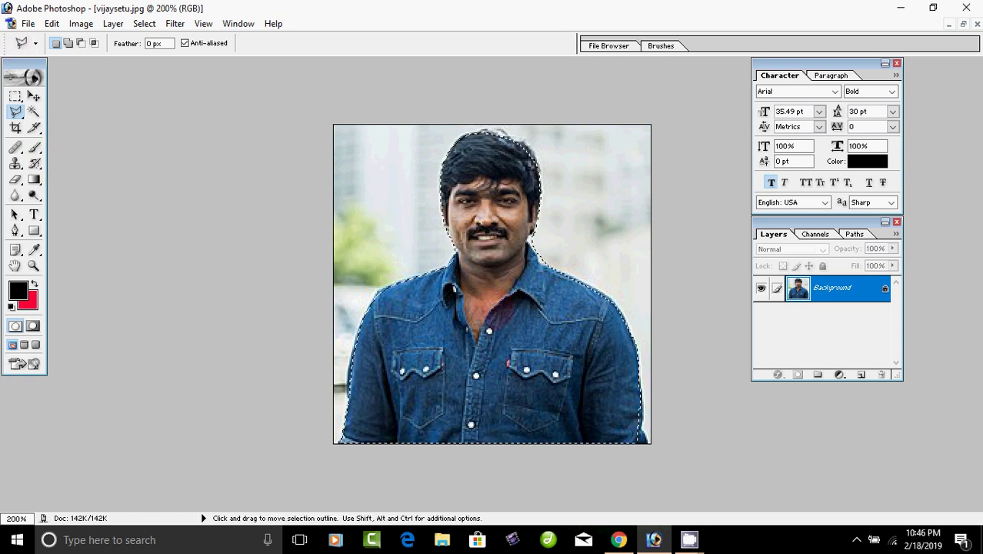
mouse_move(504, 314)
left_mouse_down()
mouse_move(553, 331)
mouse_move(532, 335)
left_mouse_up()
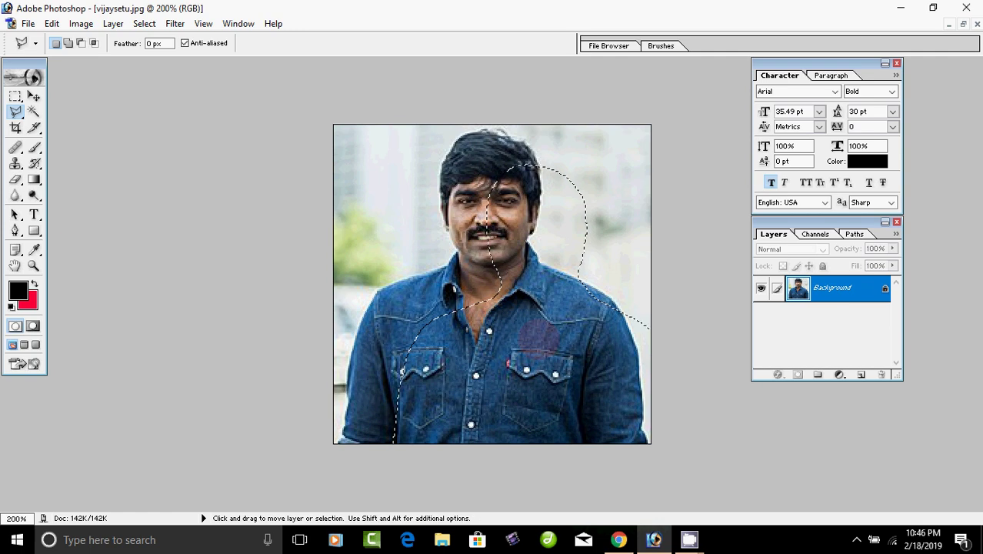
key("ctrl+z")
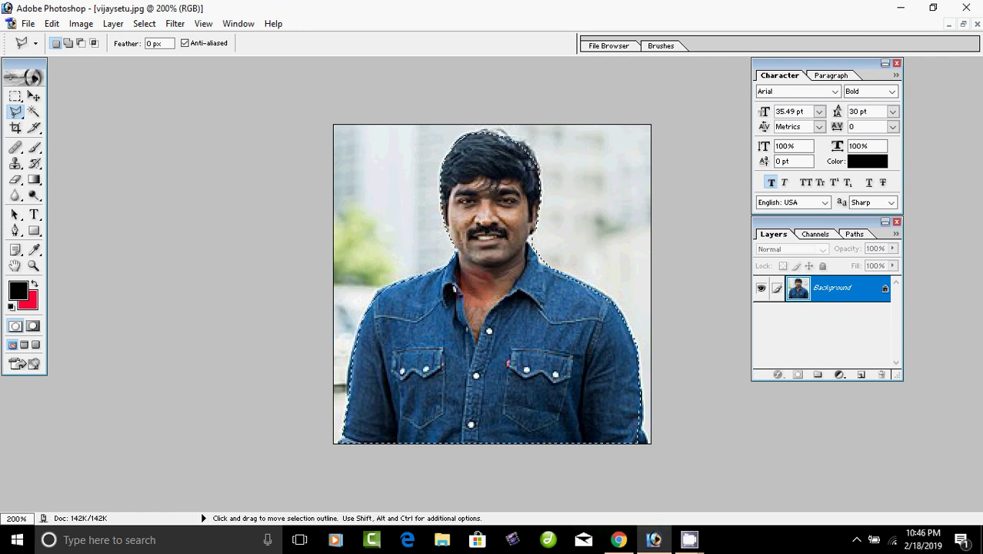
key("ctrl")
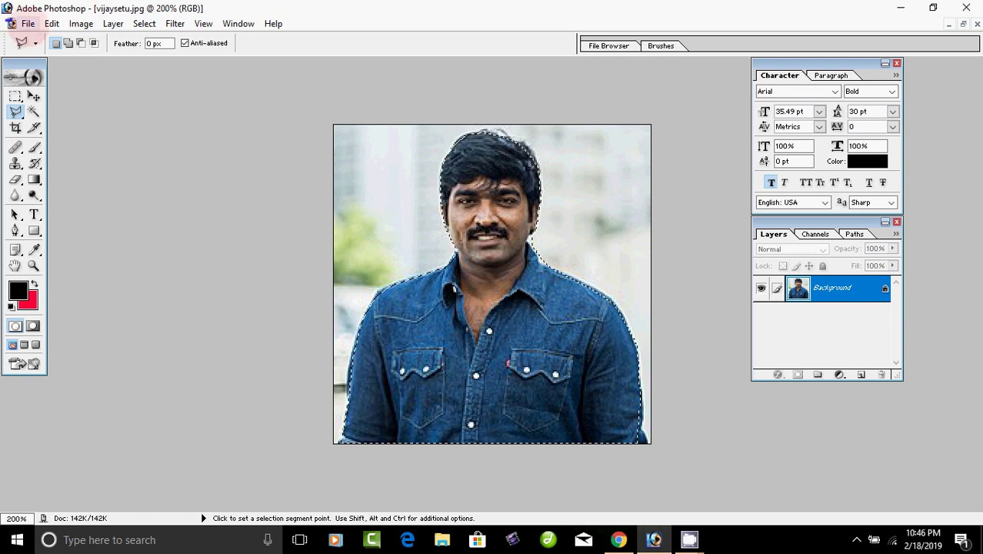
left_click(27, 24)
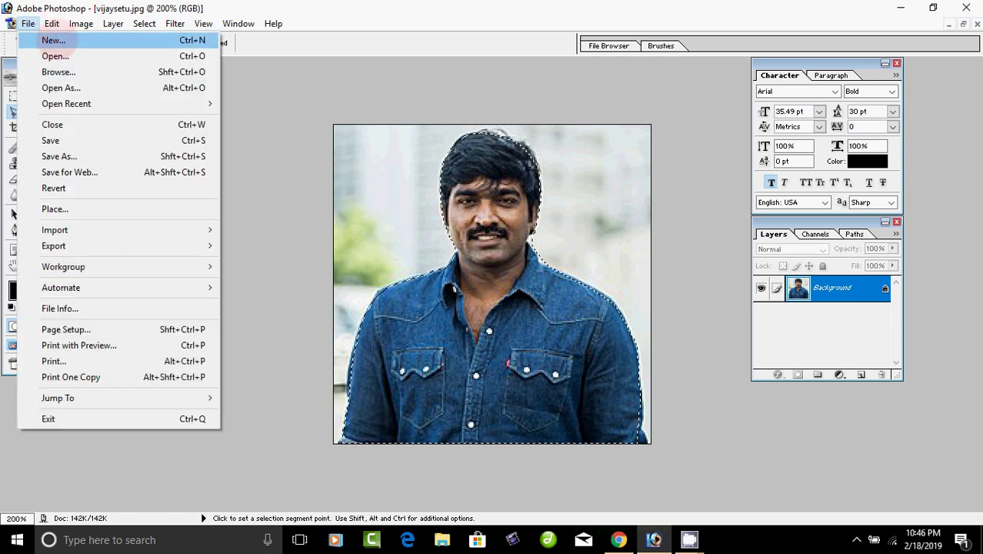
left_click(51, 40)
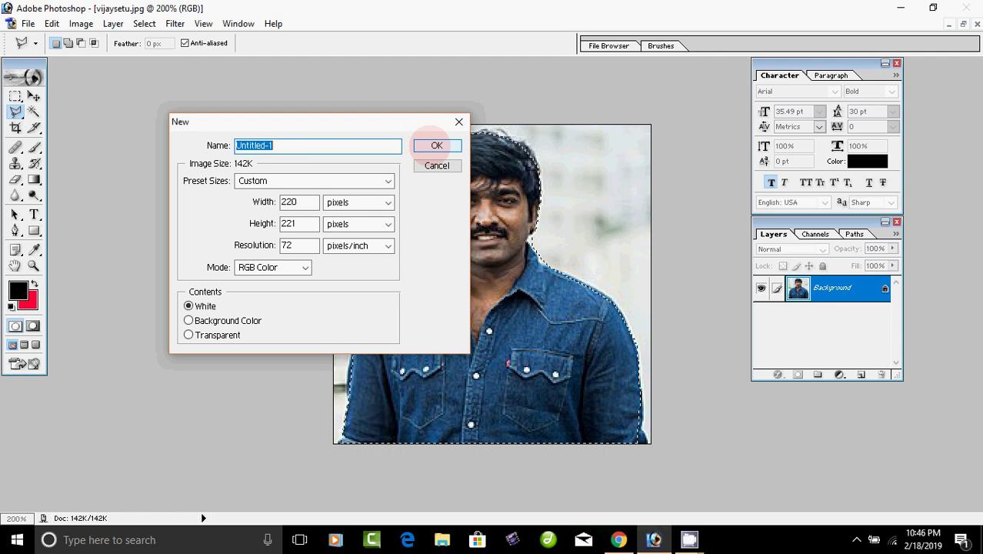
left_click(436, 145)
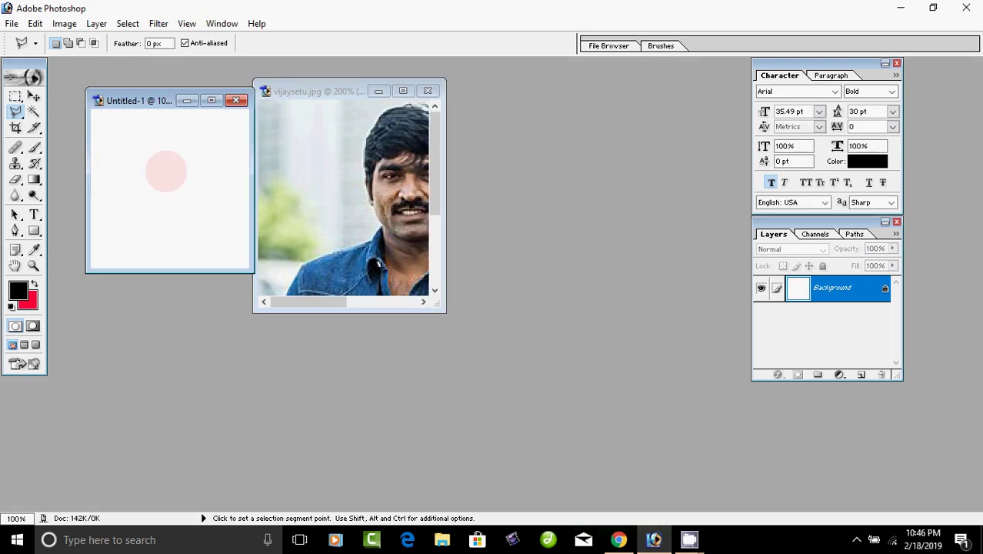
key("ctrl+v")
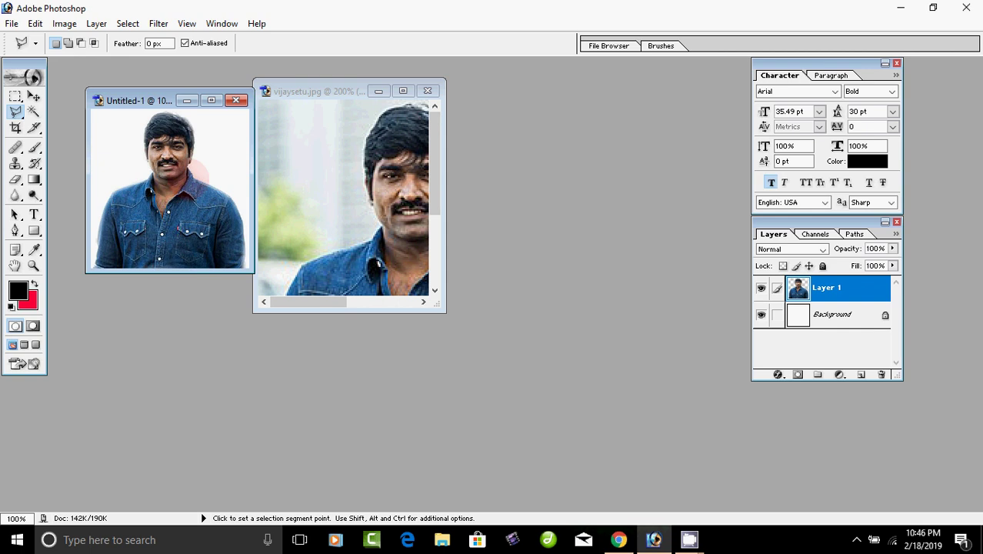
key("ctrl+z")
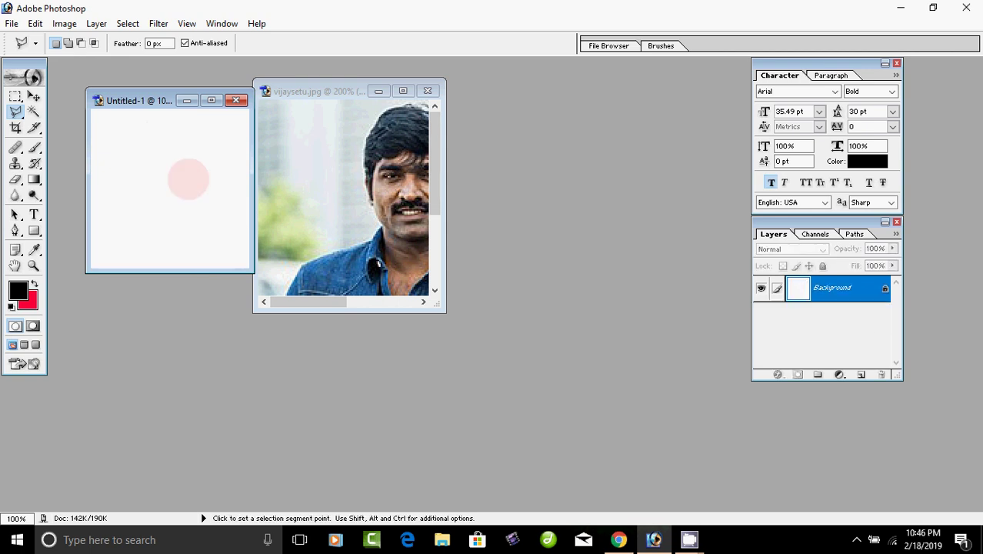
left_click(235, 100)
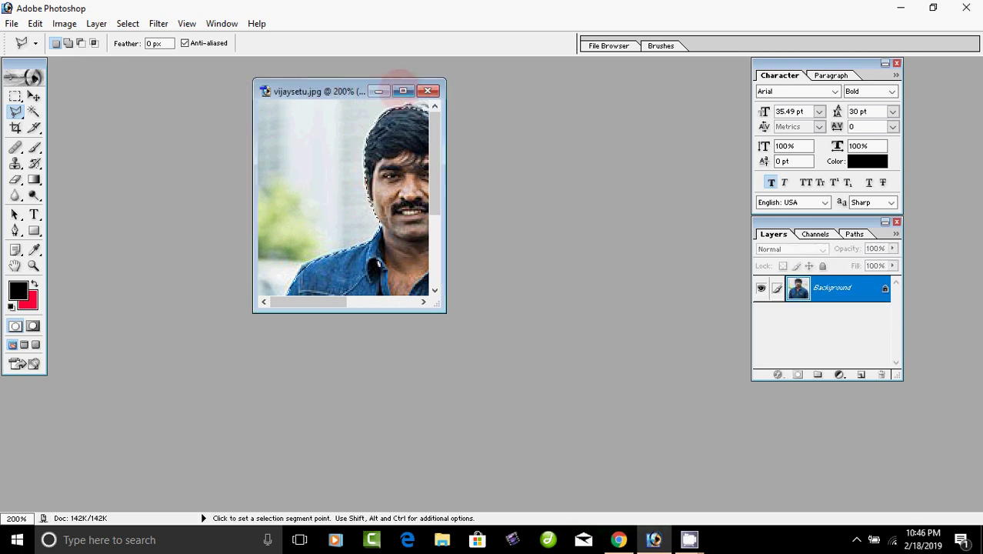
left_click(402, 91)
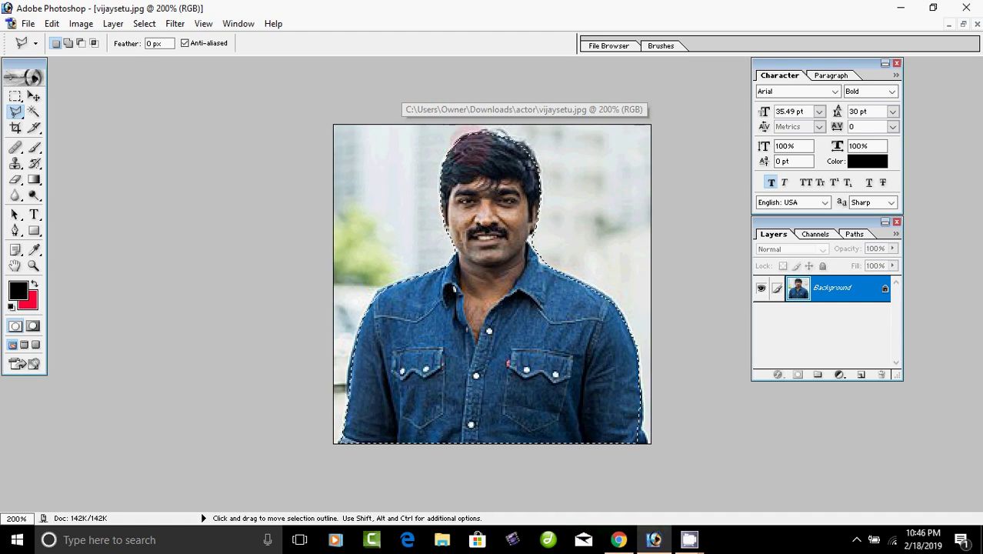
left_click(16, 111)
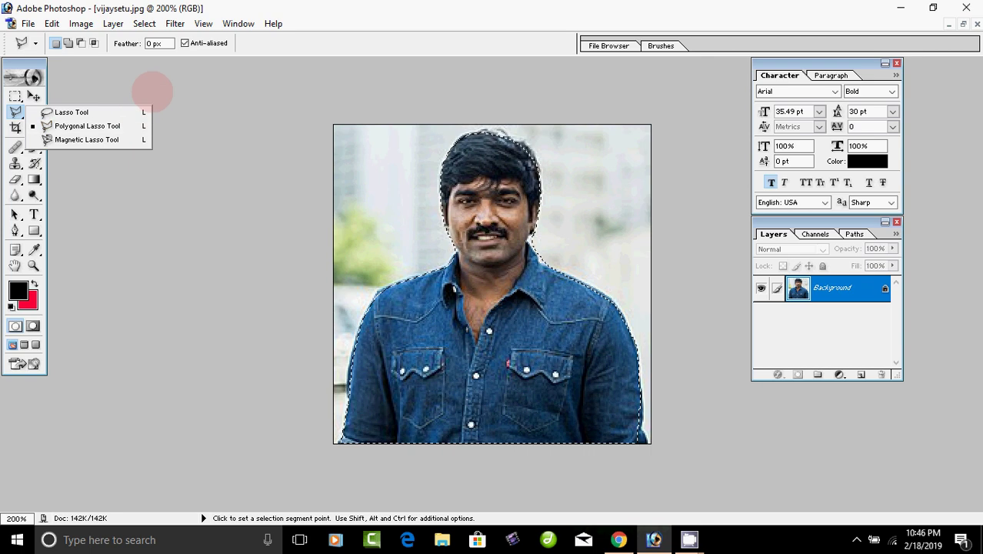
Step: Keep the man's selection and create a new blank document, Untitled-1
left_click(152, 92)
key("Escape")
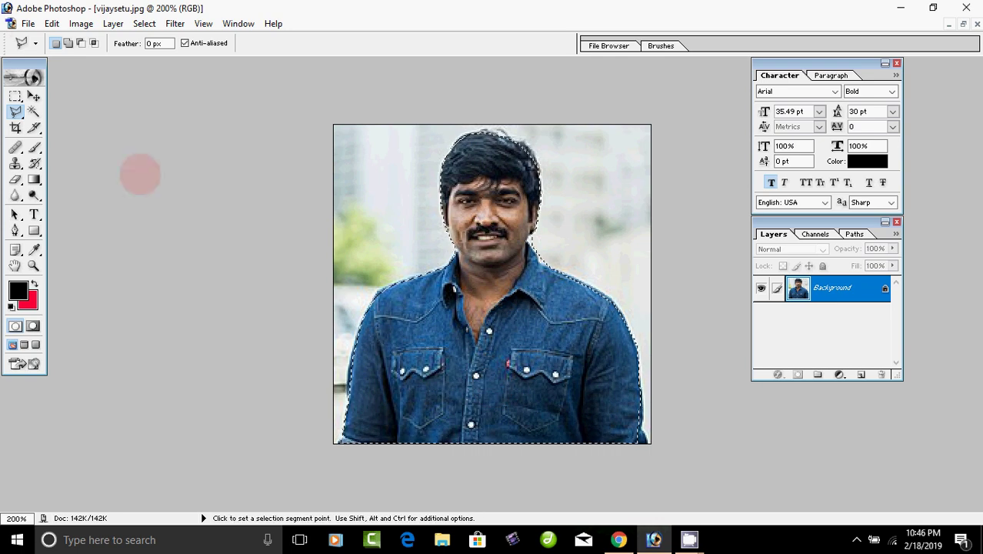
left_click(23, 23)
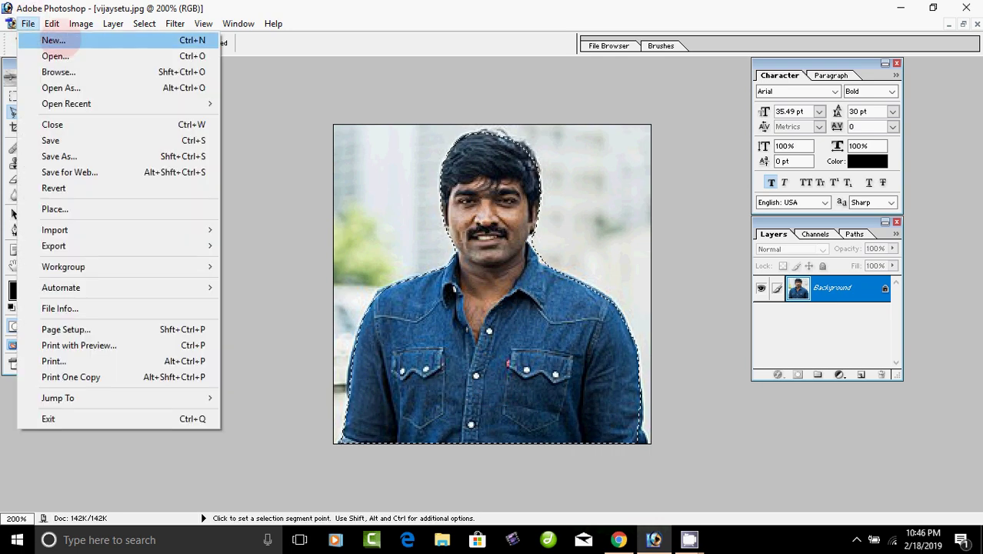
left_click(52, 40)
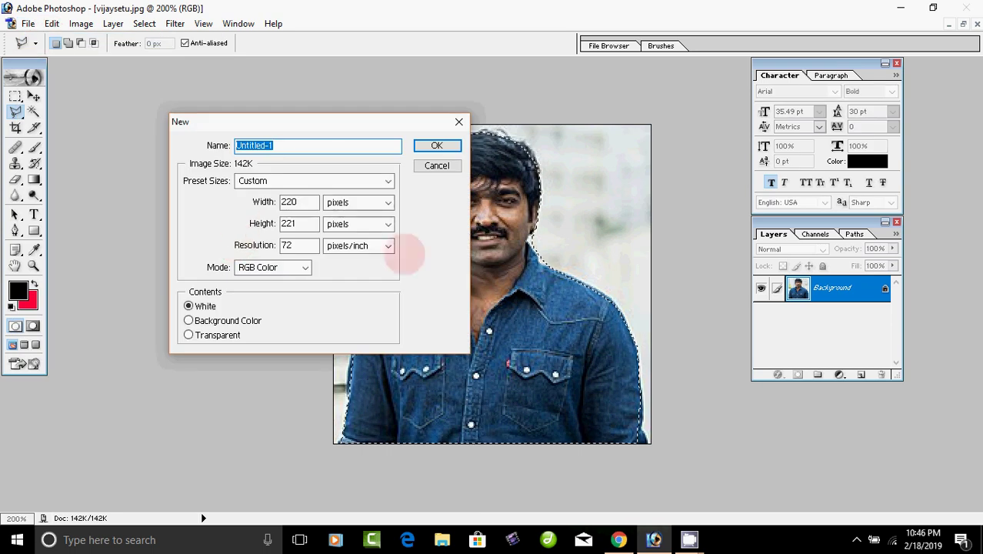
left_click(436, 145)
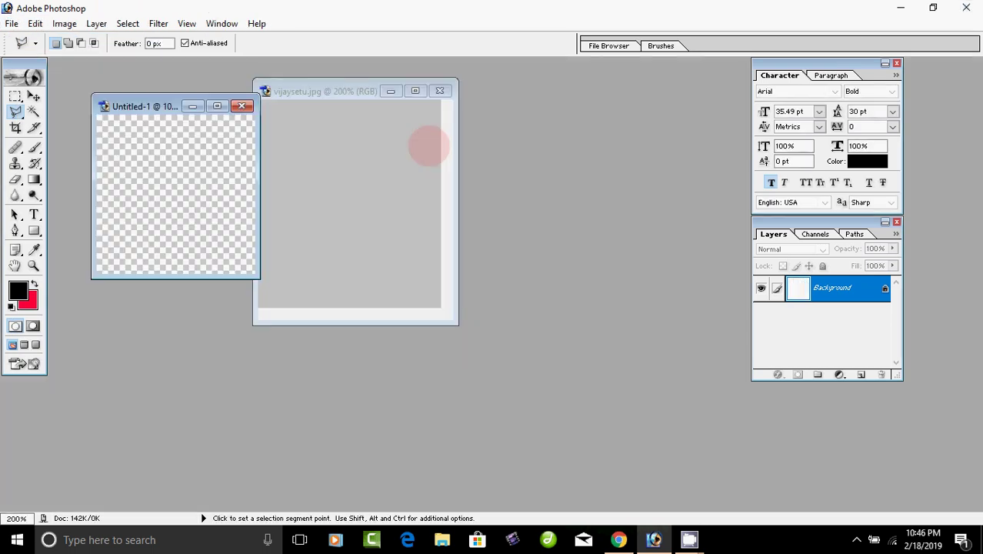
left_click_drag(160, 106, 117, 108)
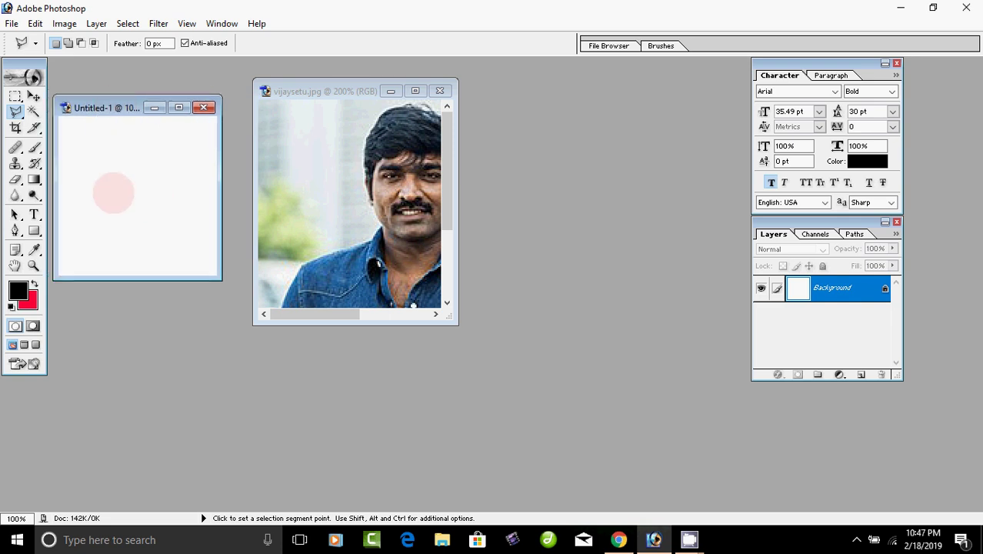
Step: Paste the cut-out man into Untitled-1 as Layer 1 and maximize its window
left_click(36, 24)
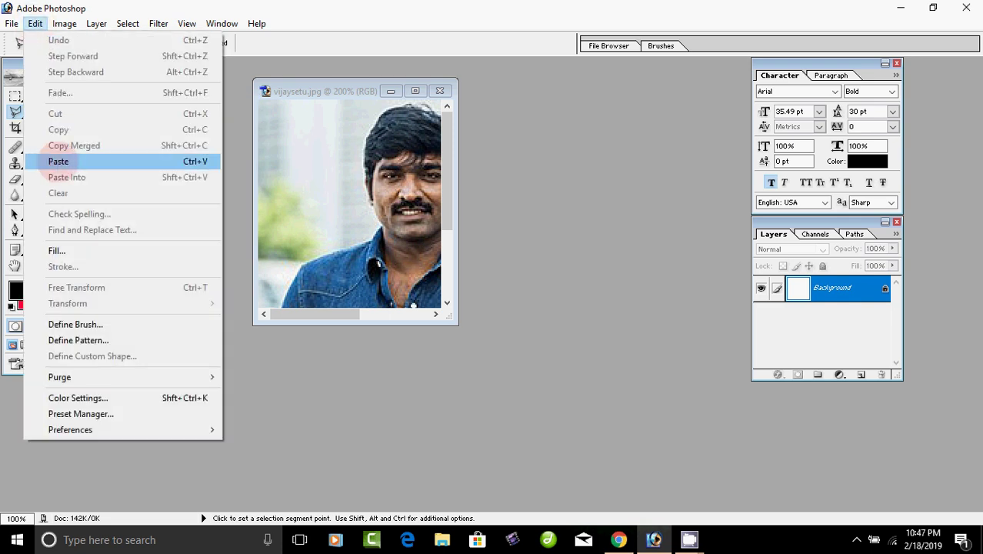
left_click(58, 161)
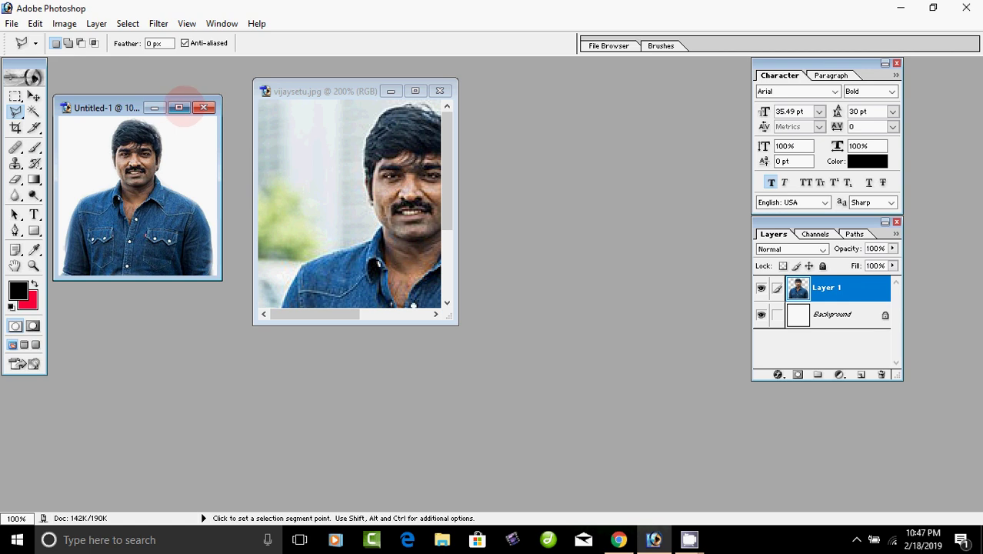
left_click(180, 108)
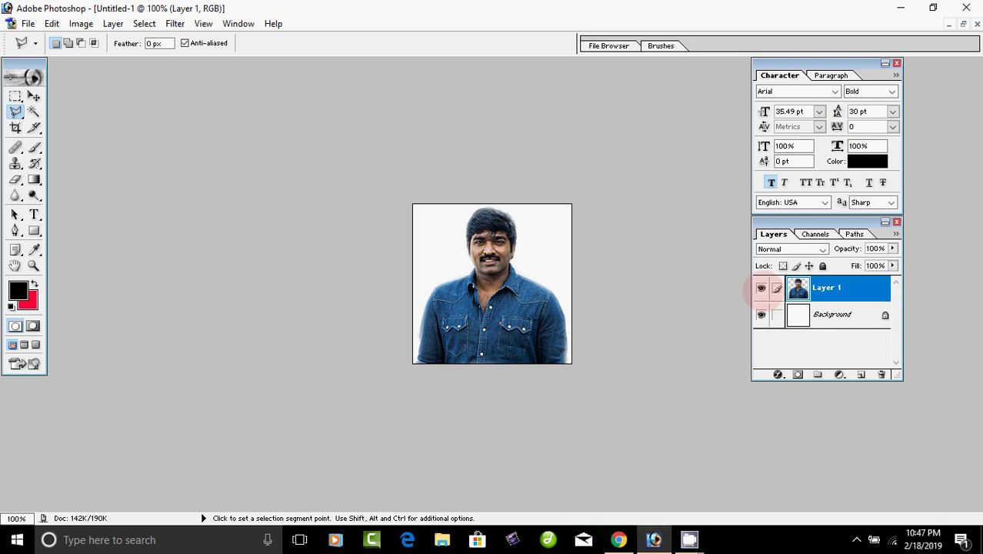
Step: Toggle Layer 1's visibility and leave it hidden, showing only the white Background
left_click(761, 287)
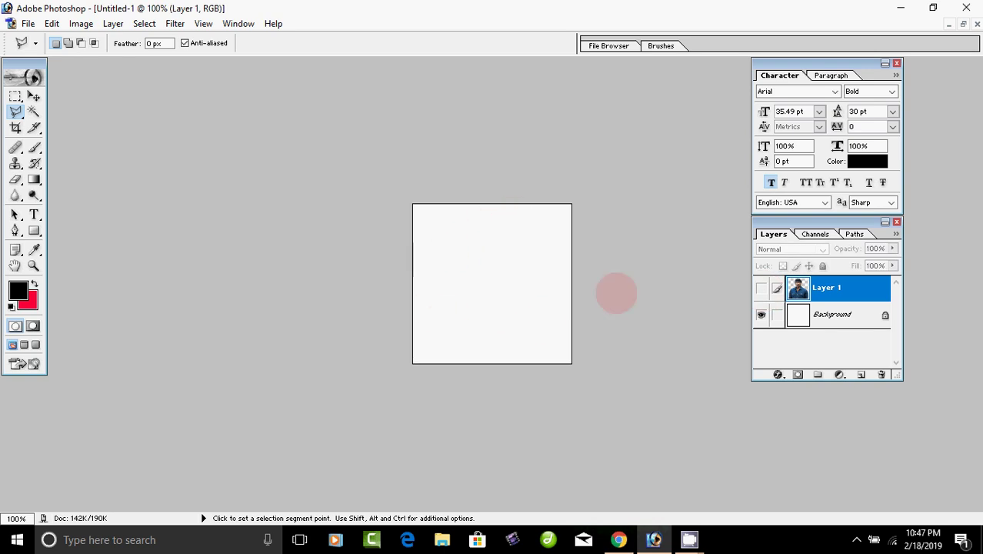
left_click(761, 288)
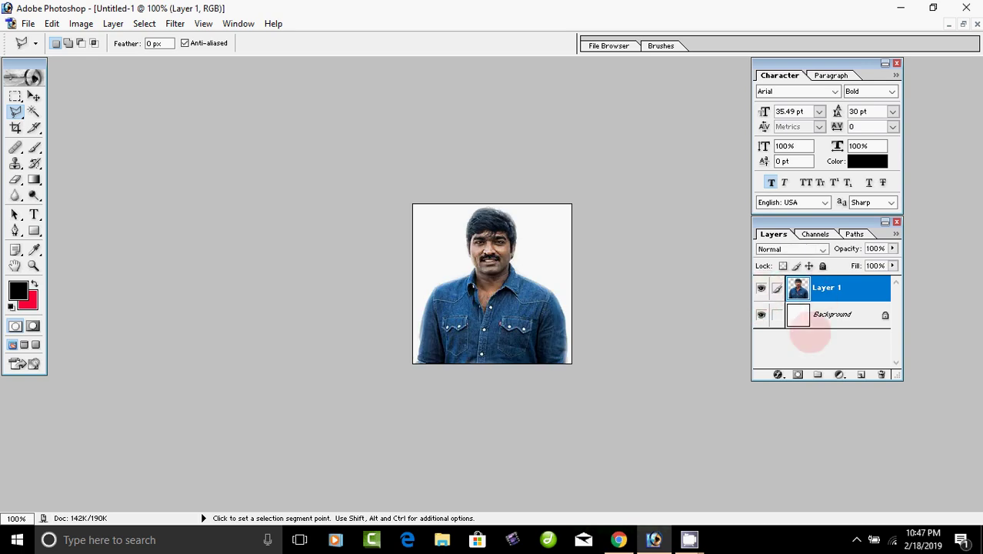
left_click(815, 319)
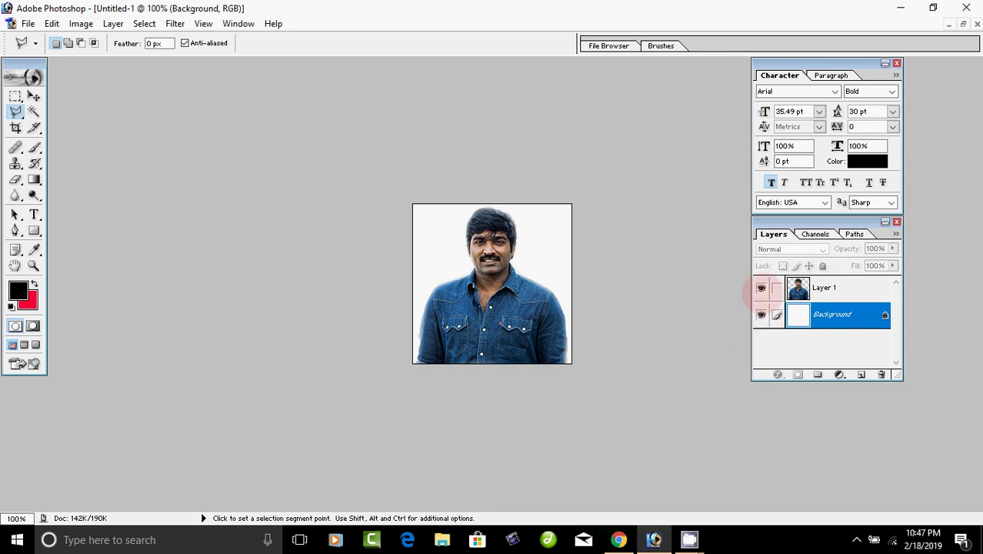
left_click(761, 288)
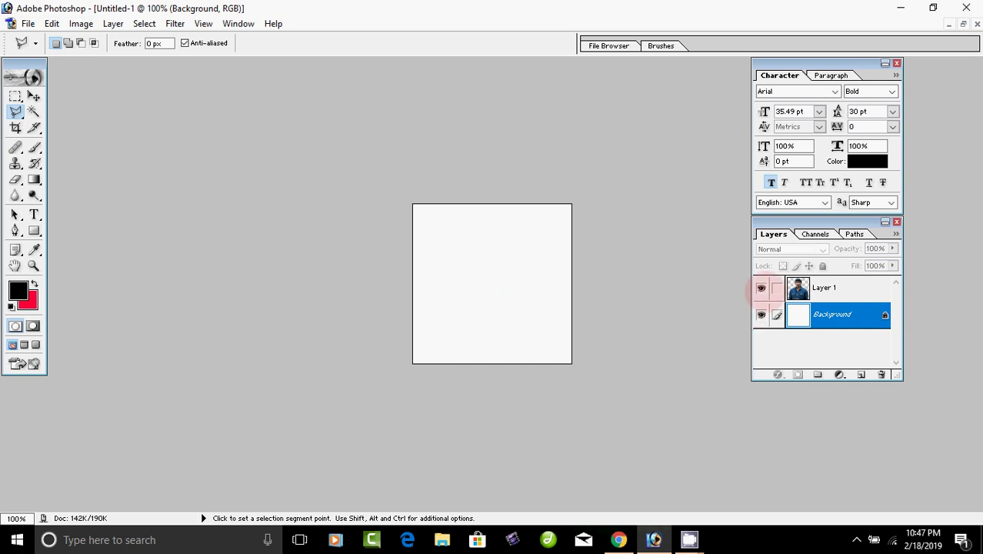
left_click(761, 288)
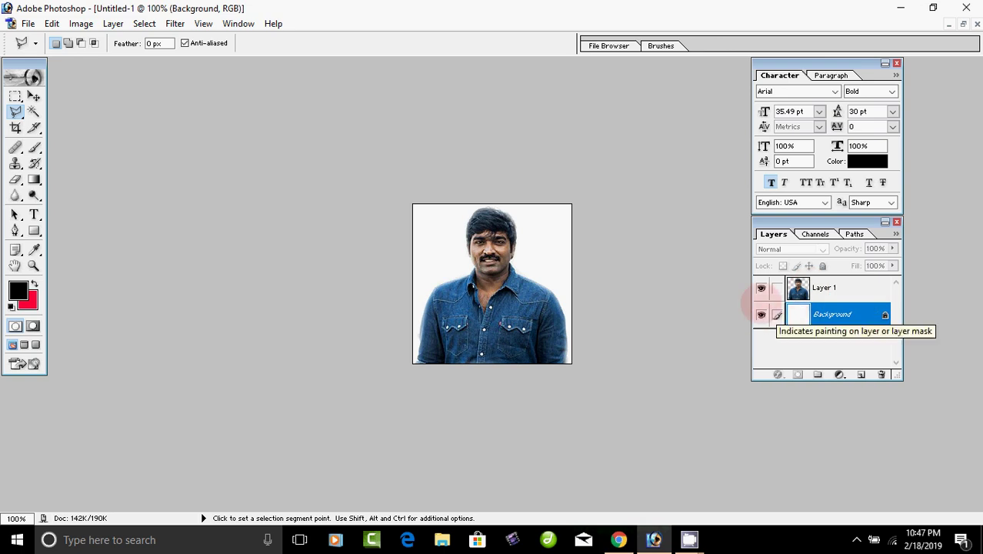
left_click(761, 287)
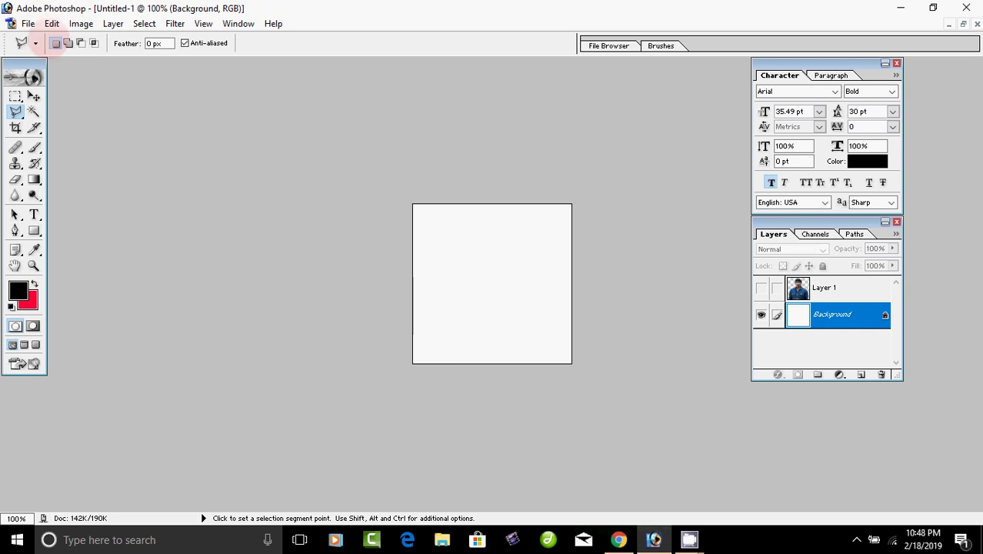
Step: Fill the Background layer red using Background Color, then make Layer 1 visible again
left_click(51, 23)
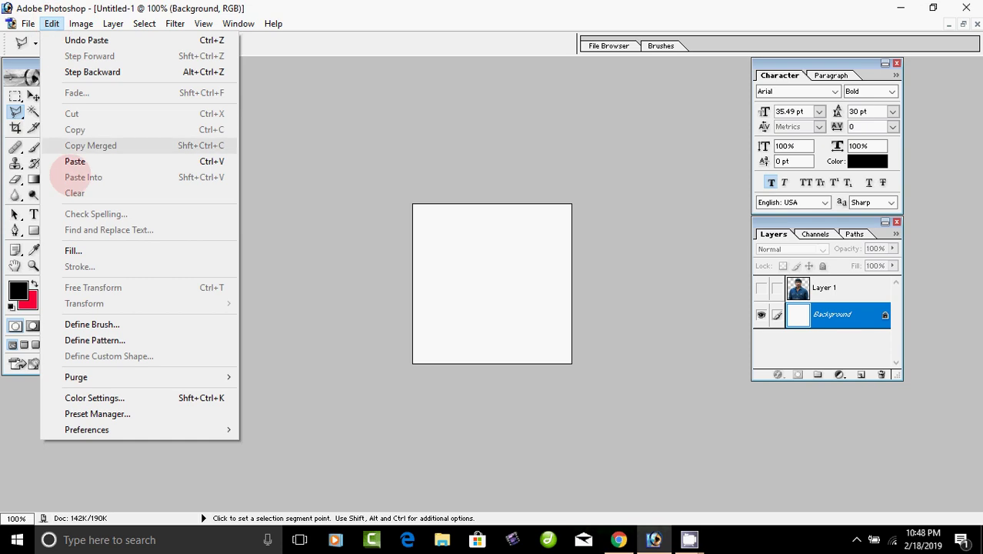
left_click(73, 250)
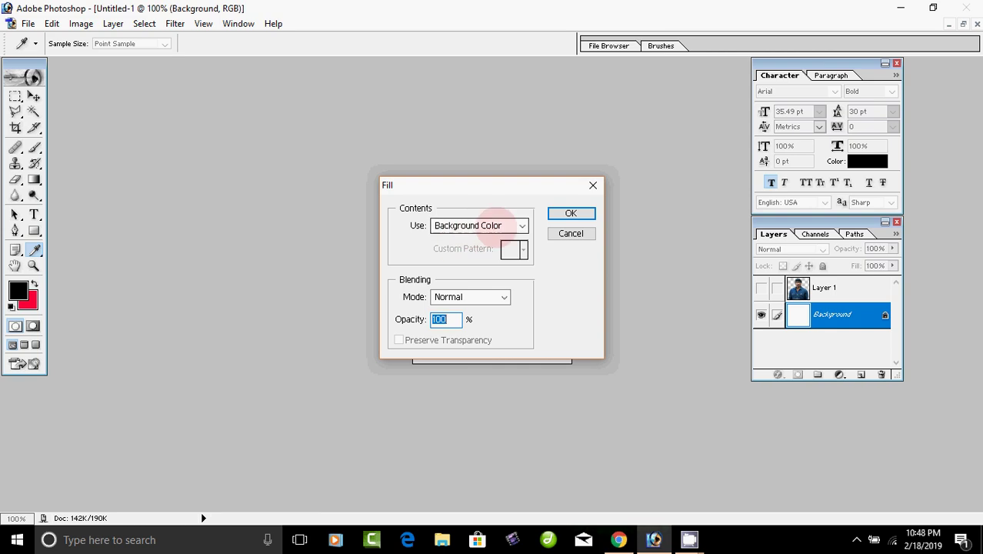
left_click(522, 223)
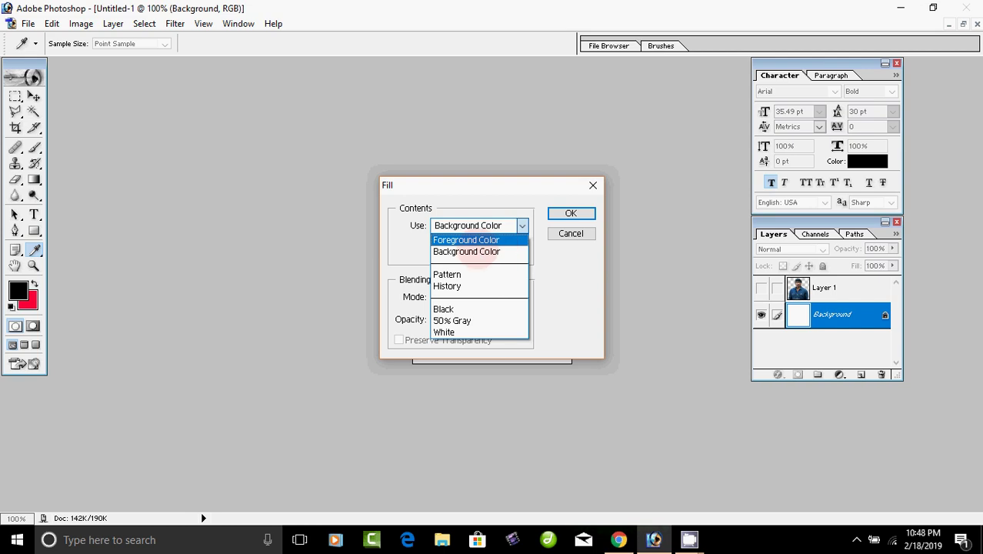
left_click(473, 254)
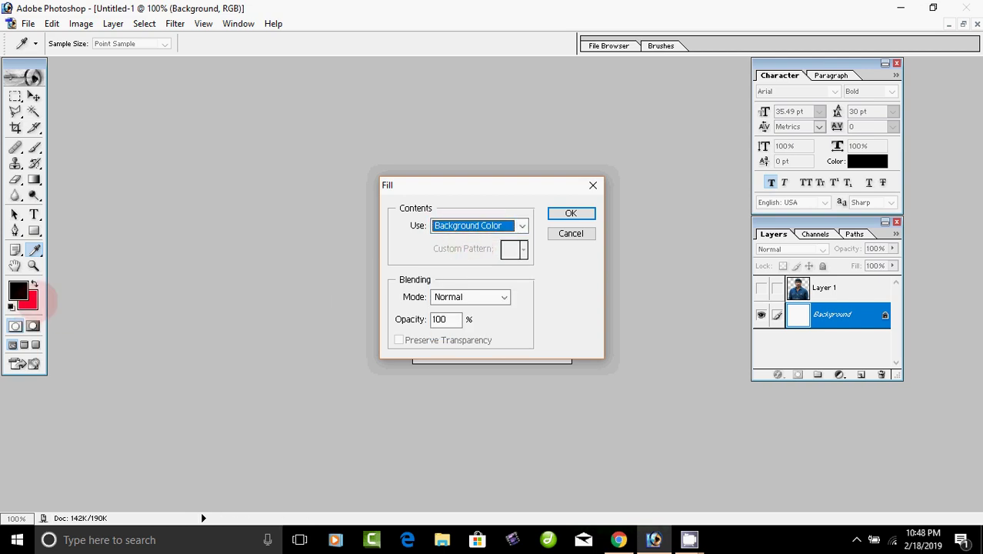
left_click(571, 213)
key("l")
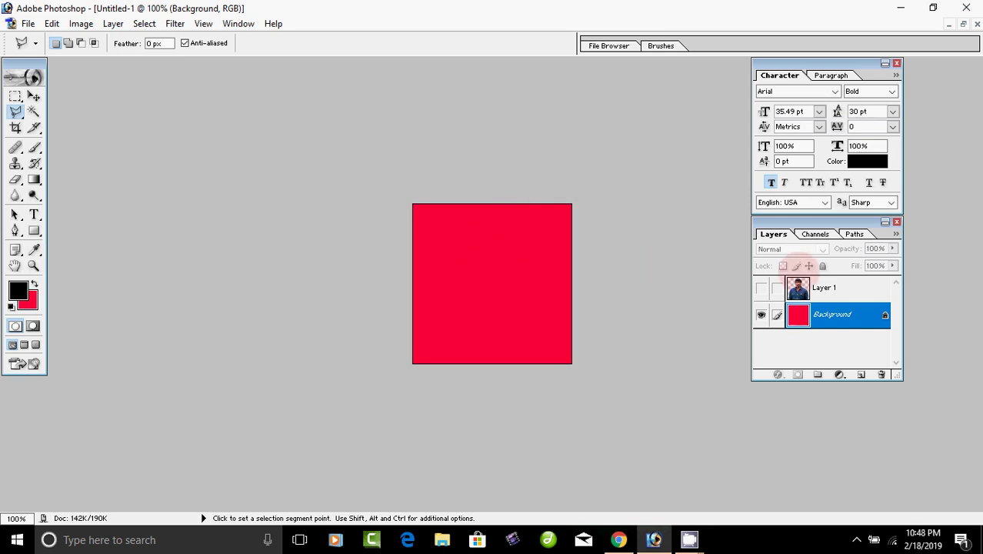
left_click(760, 288)
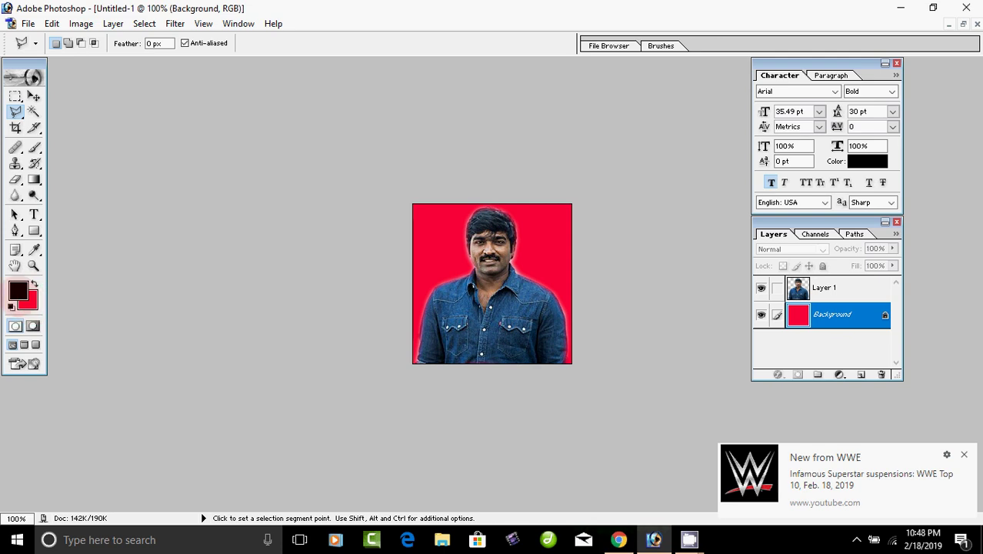
Step: Set the background colour to blue (0433FC) in the Color Picker
left_click(29, 302)
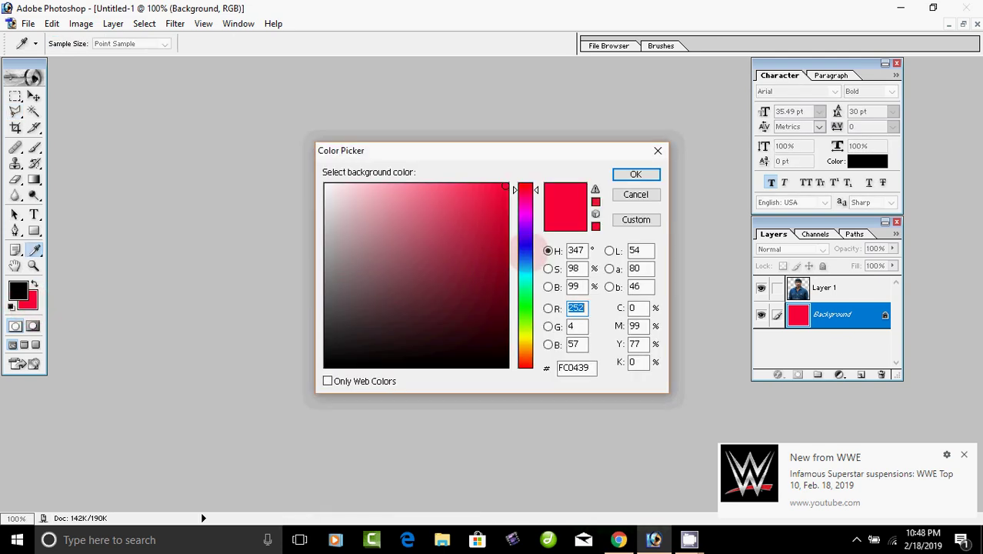
left_click(526, 250)
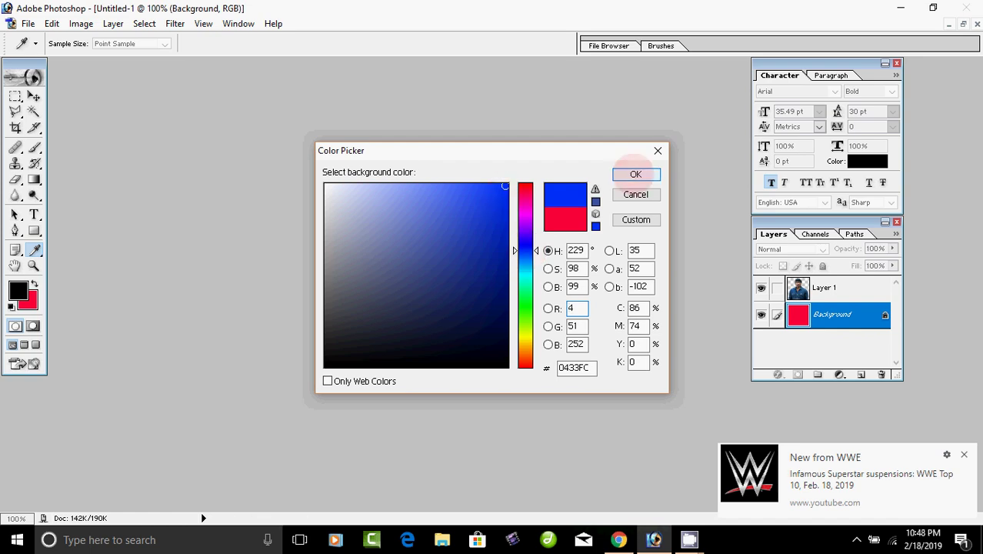
left_click(635, 174)
key("l")
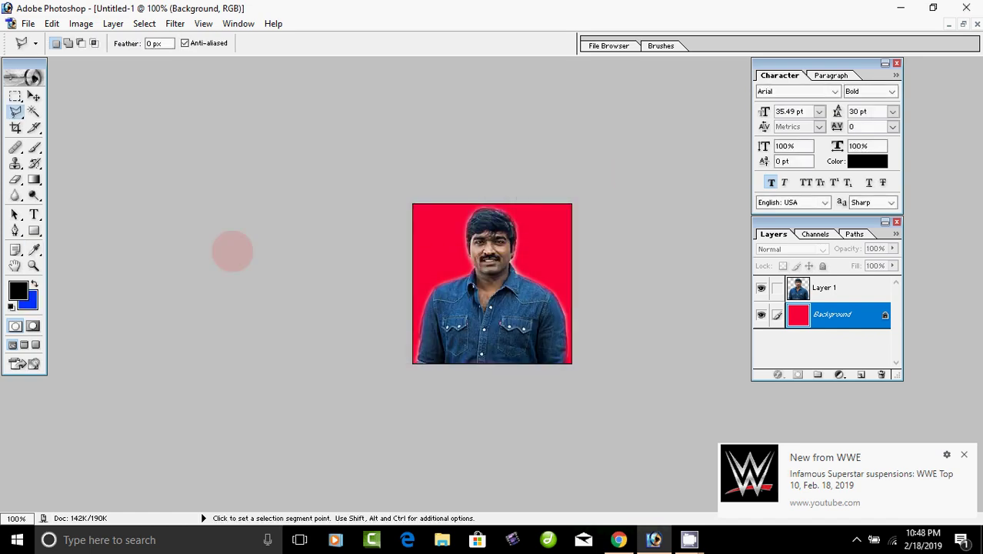
Step: Refill the Background layer with the blue background colour
left_click(51, 23)
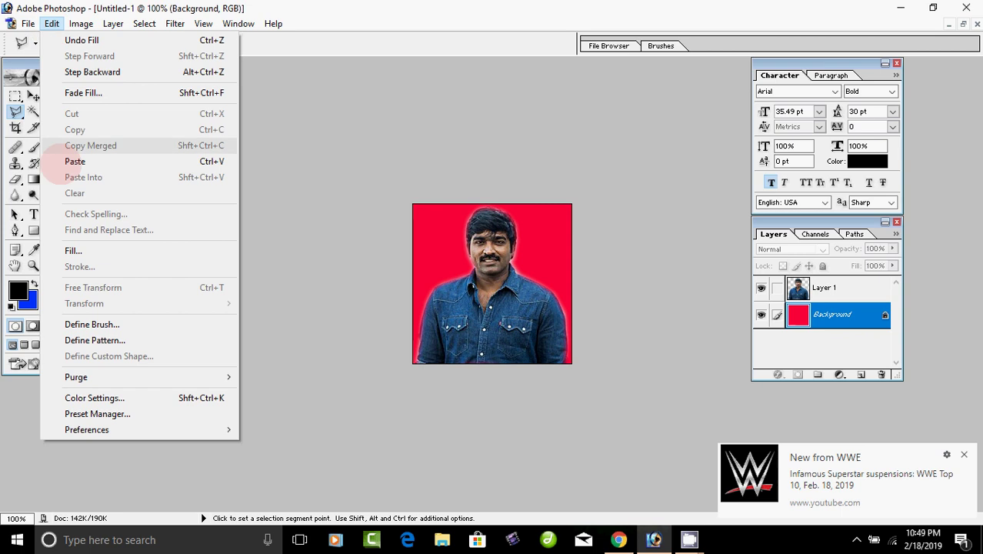
left_click(84, 252)
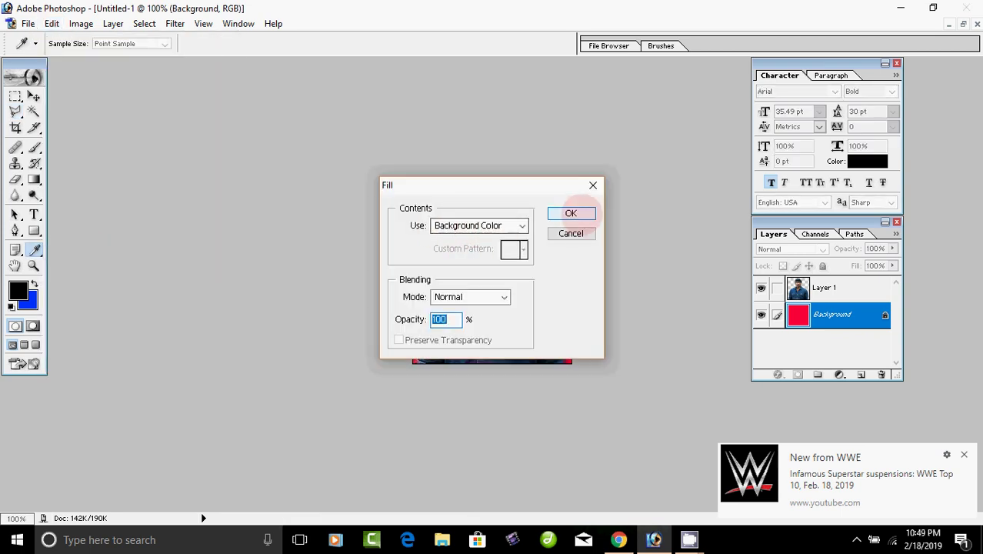
left_click(577, 213)
key("l")
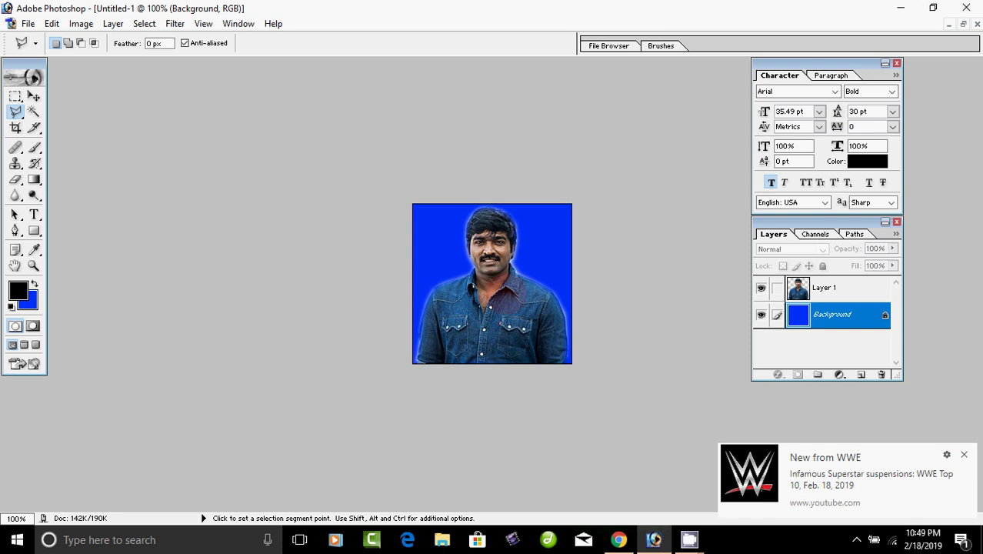
Step: Copy the green tree-and-light-rays image from the 'photoshop background png' Google Images results, then return to Photoshop
left_click(618, 540)
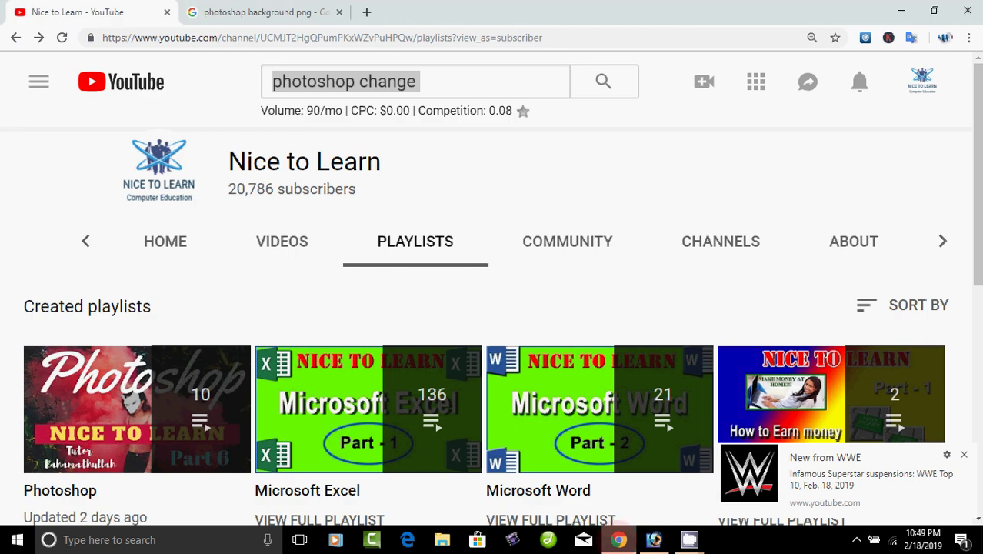
left_click(293, 11)
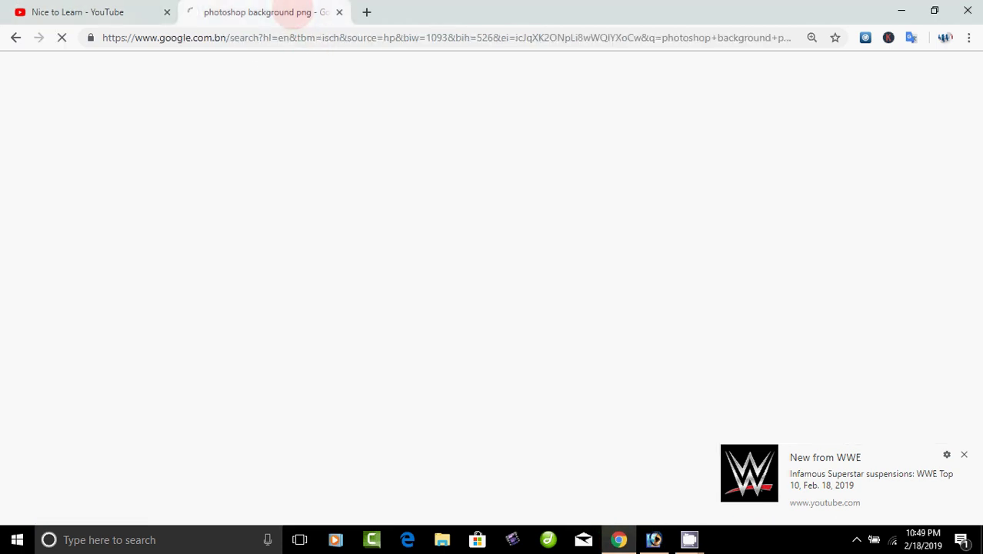
left_click(480, 305)
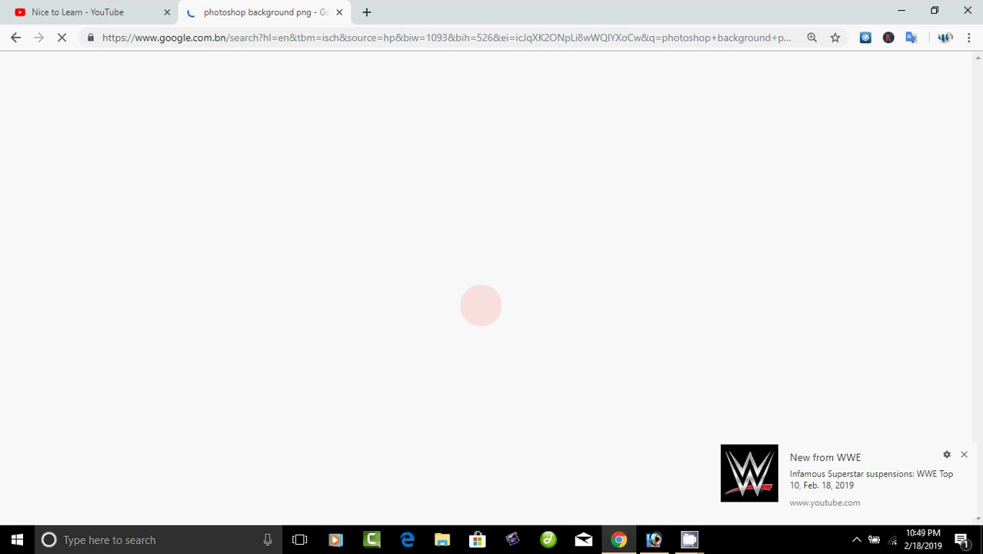
scroll(481, 306, "down", 1)
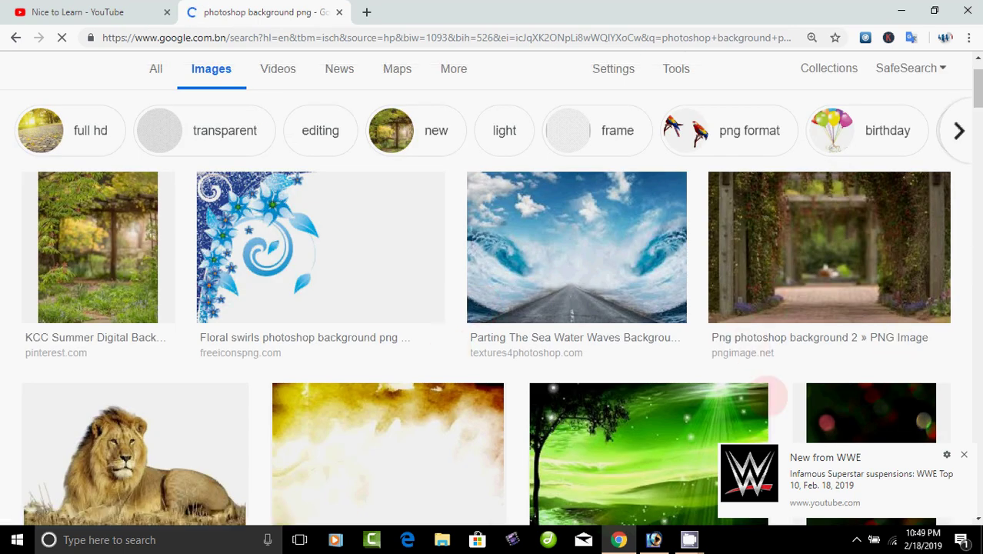
scroll(769, 393, "down", 2)
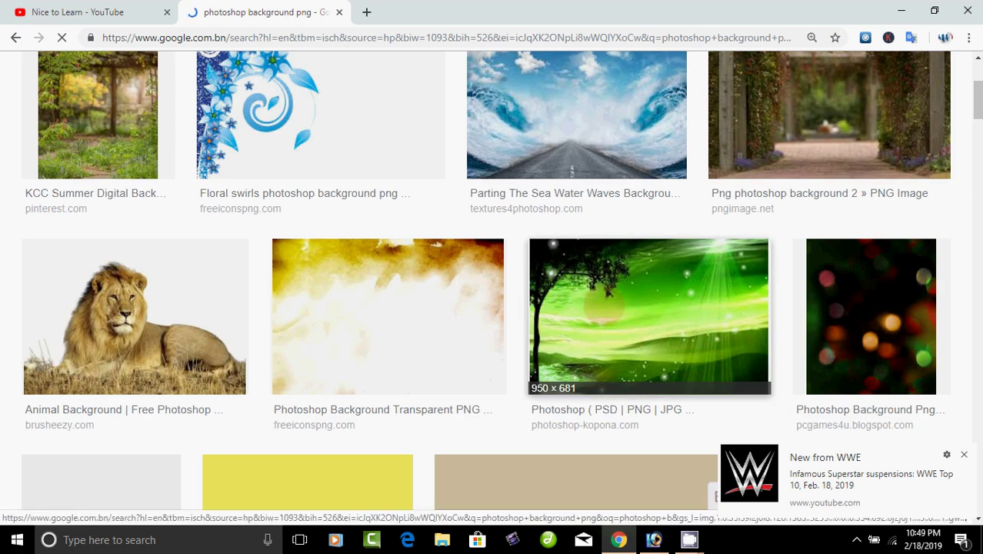
right_click(604, 305)
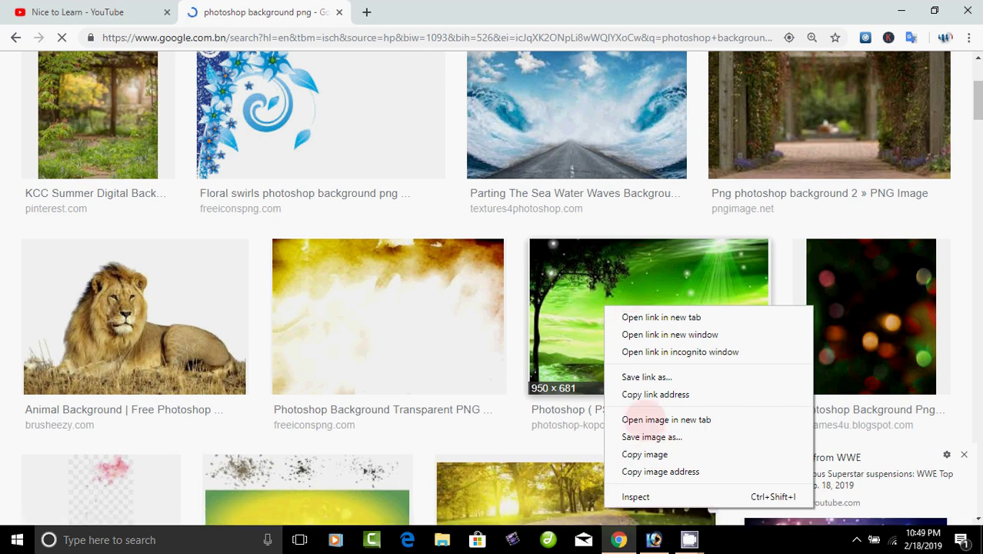
left_click(680, 454)
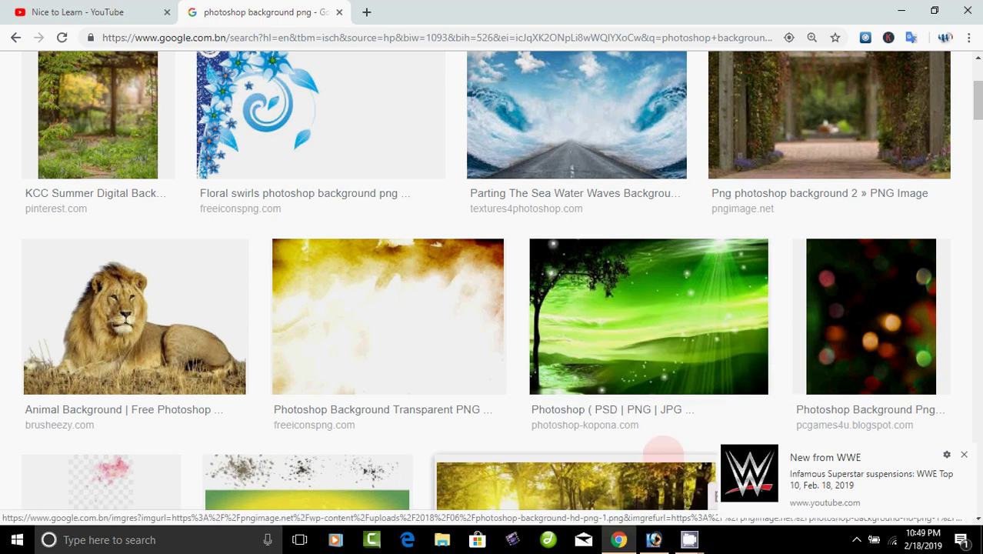
left_click(653, 539)
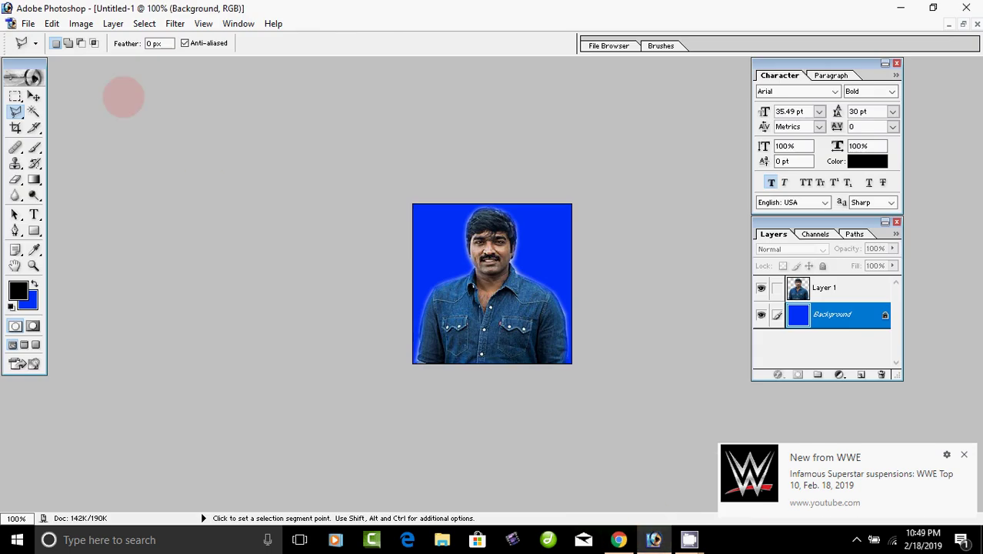
Step: Create a 265 × 190 pixel Untitled-2 document and paste the green tree image into it
left_click(26, 23)
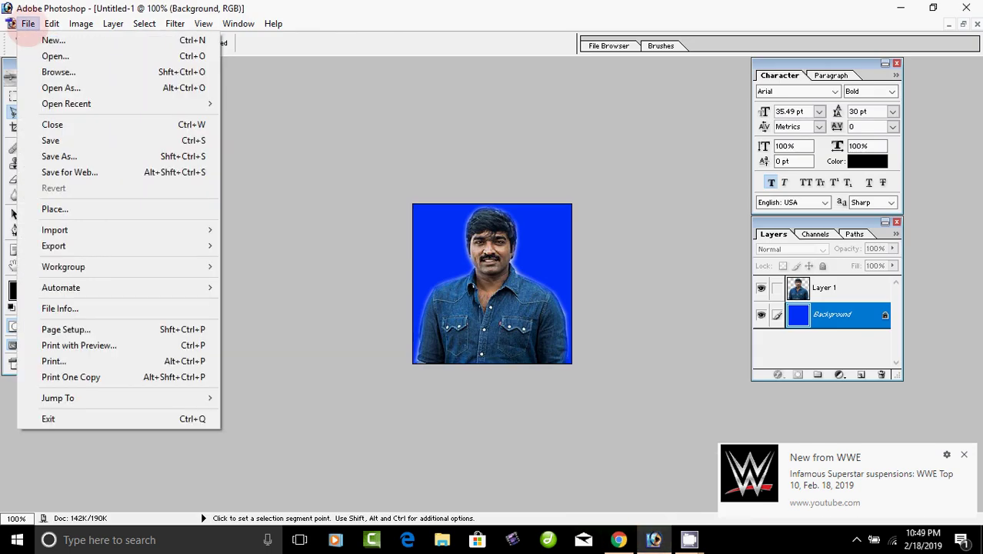
left_click(48, 40)
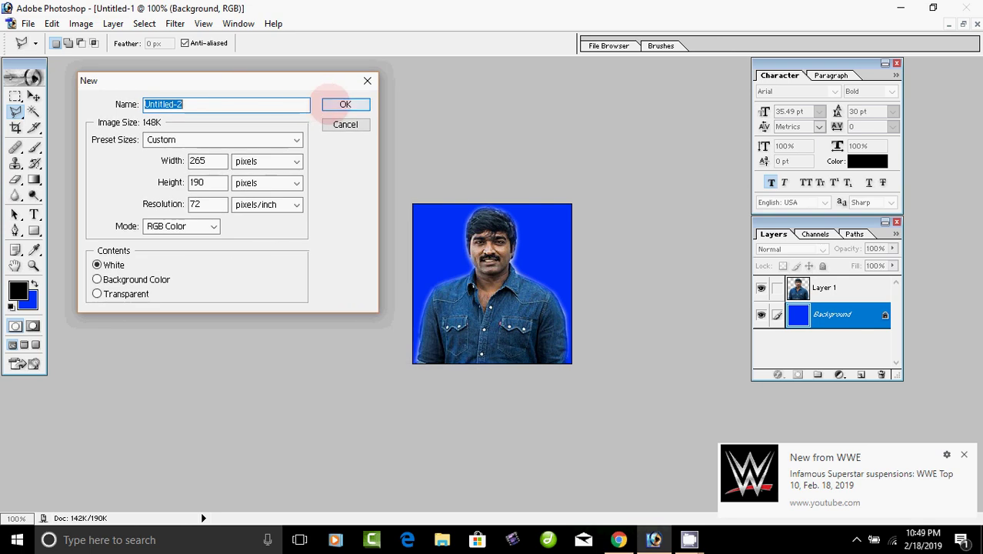
left_click(344, 104)
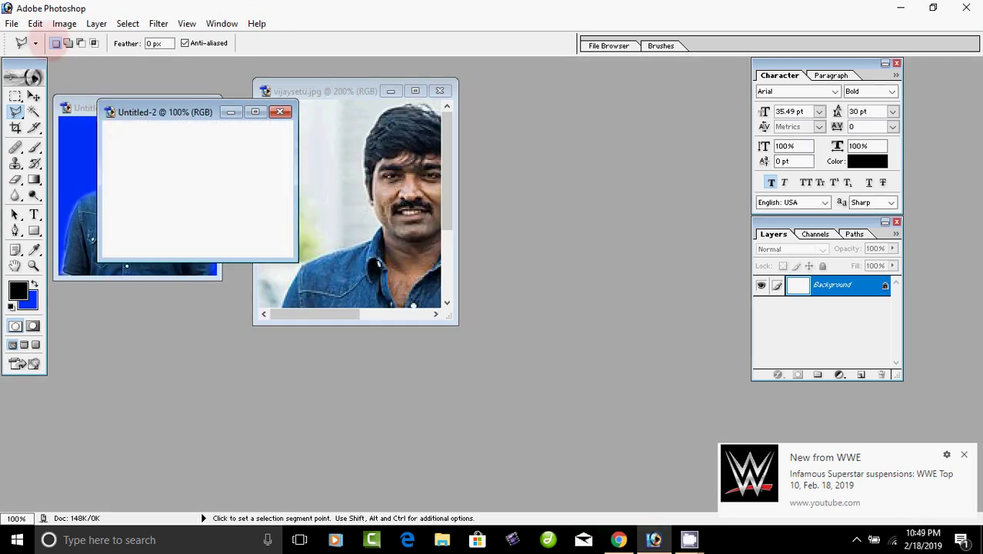
left_click(34, 24)
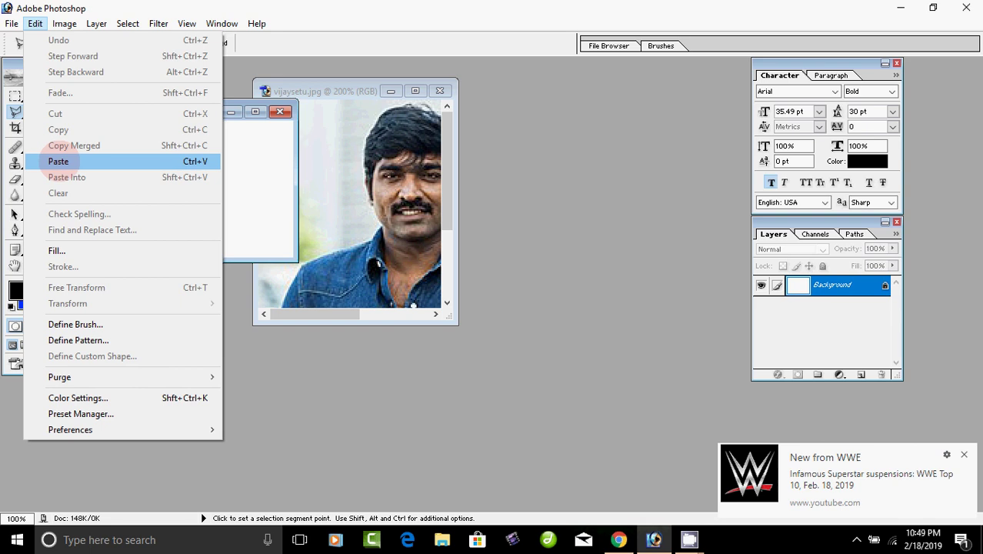
left_click(59, 160)
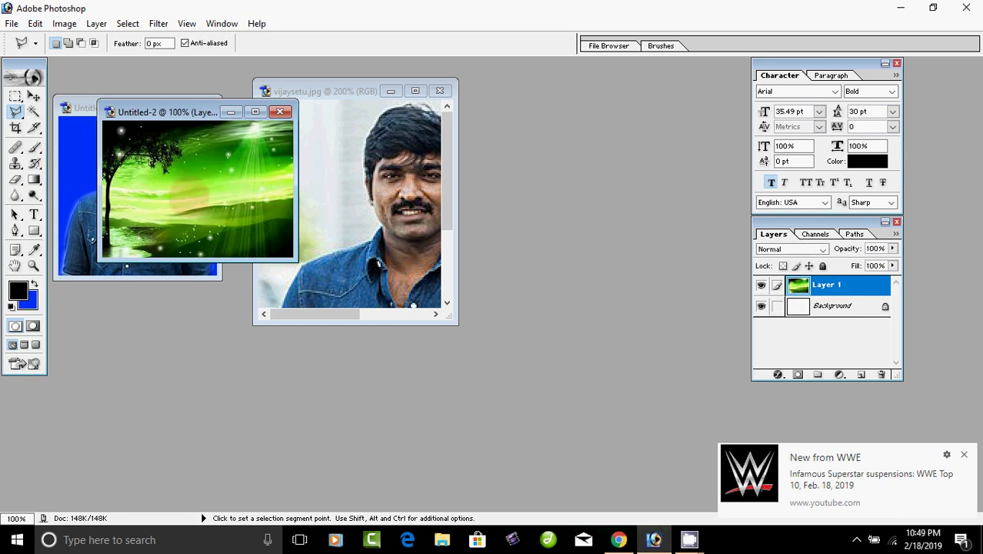
Step: Place Untitled-2 beside vijaysetu.jpg and undo a first attempt at dragging a layer into it
left_click_drag(163, 108, 592, 108)
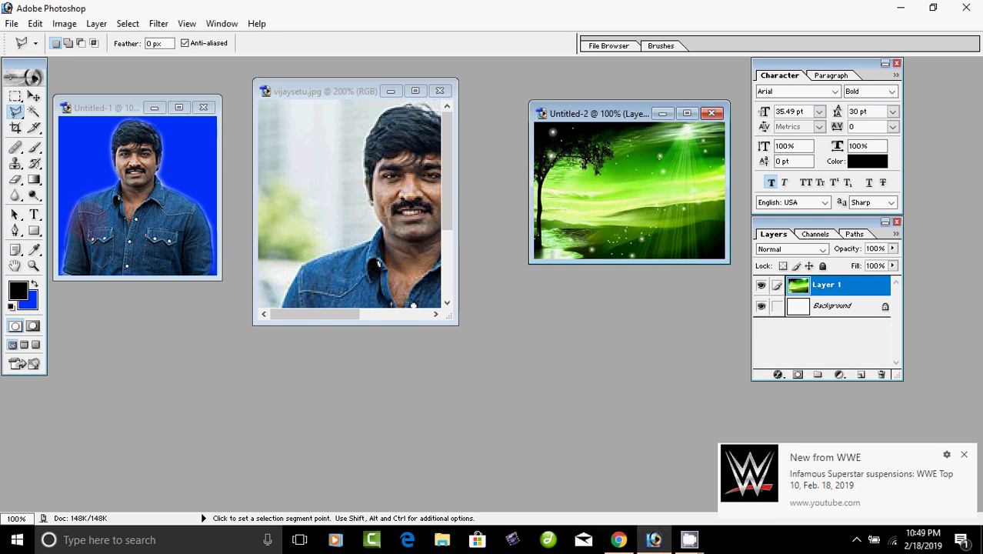
left_click(34, 95)
left_click(137, 192)
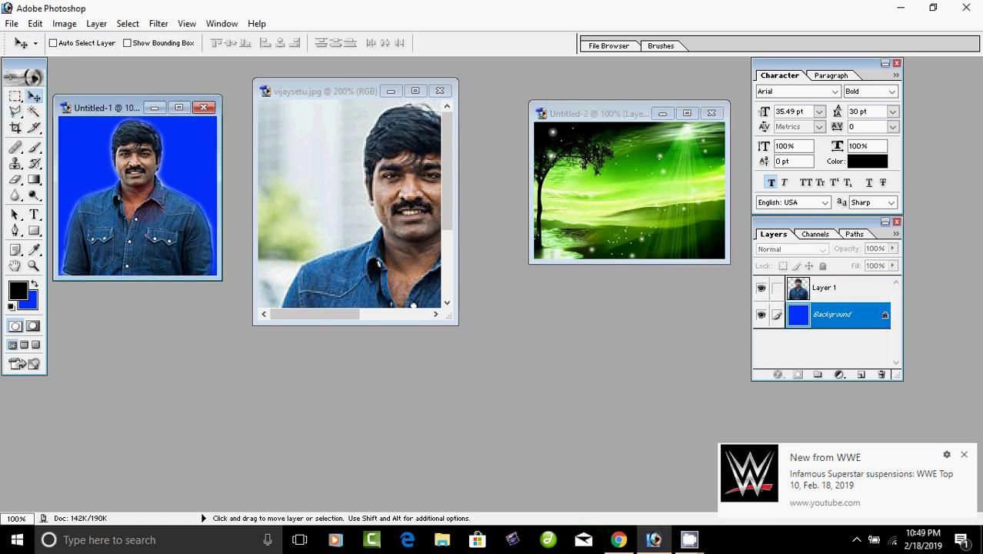
left_click_drag(290, 210, 615, 205)
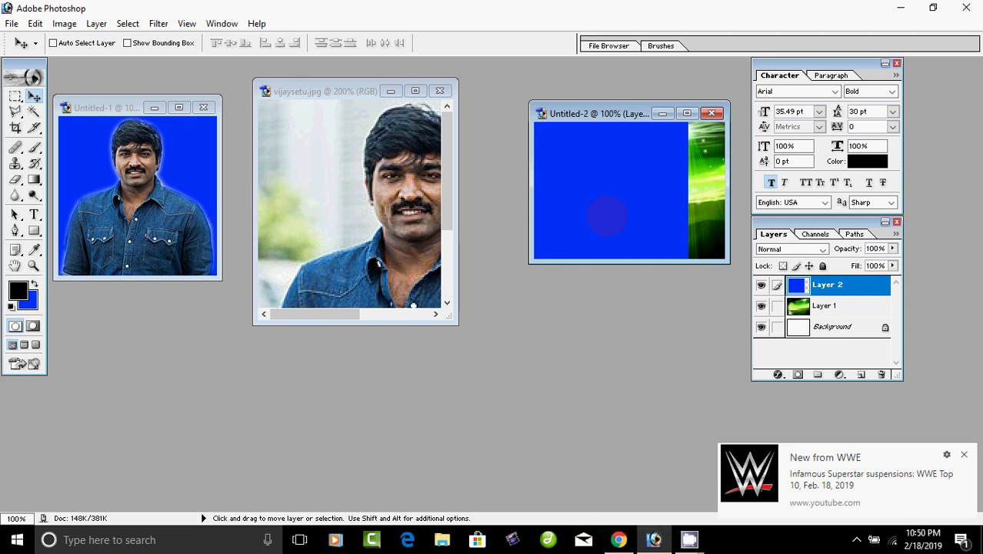
key("ctrl+z")
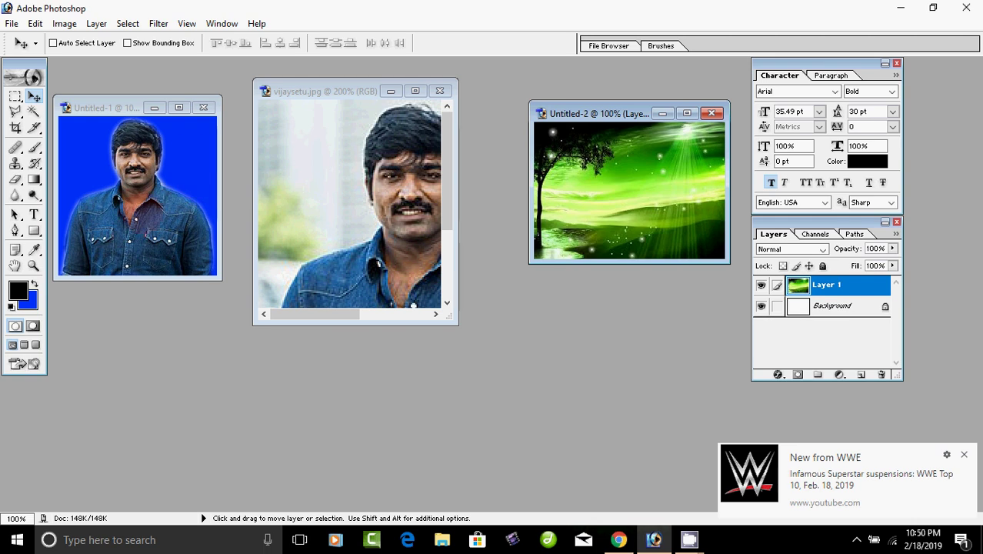
Step: Pick Layer 1 in Untitled-1, drag the portrait into Untitled-2, and maximize that window
key("ctrl+Tab")
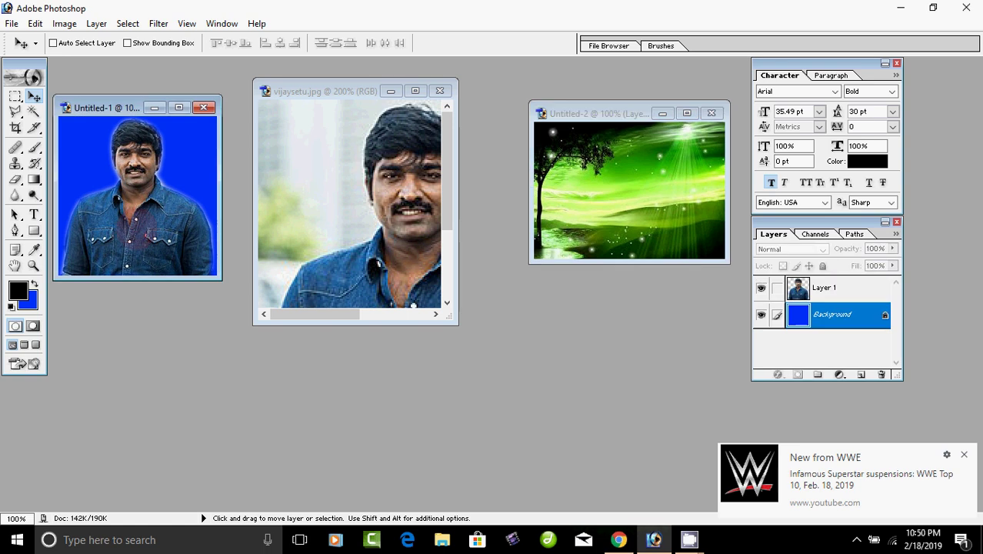
right_click(134, 222)
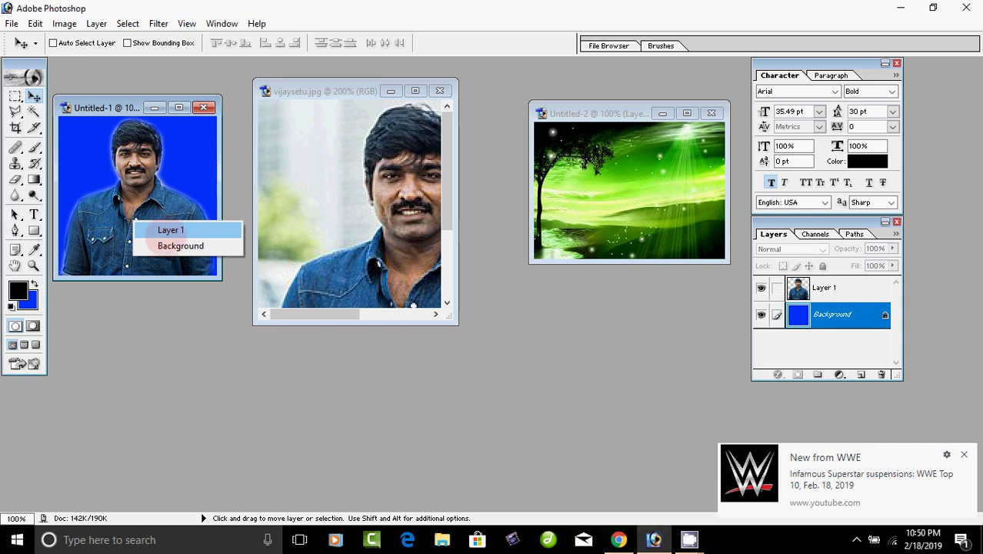
left_click(165, 243)
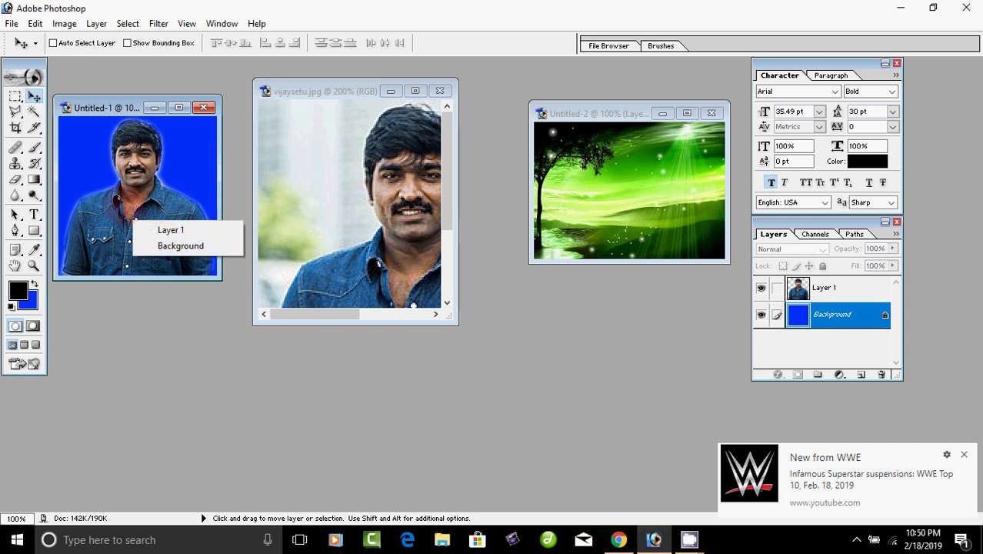
right_click(137, 194)
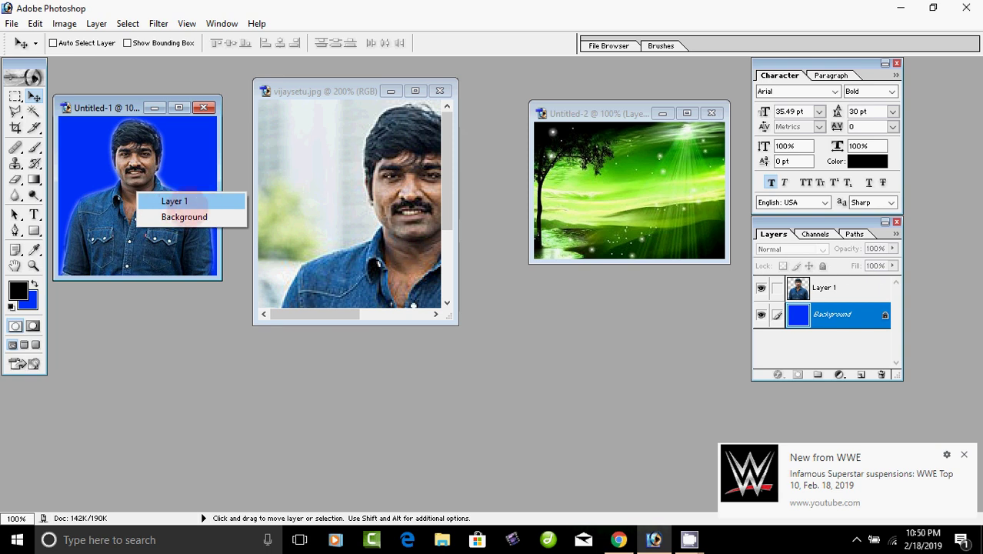
left_click(174, 201)
left_click_drag(174, 204, 231, 215)
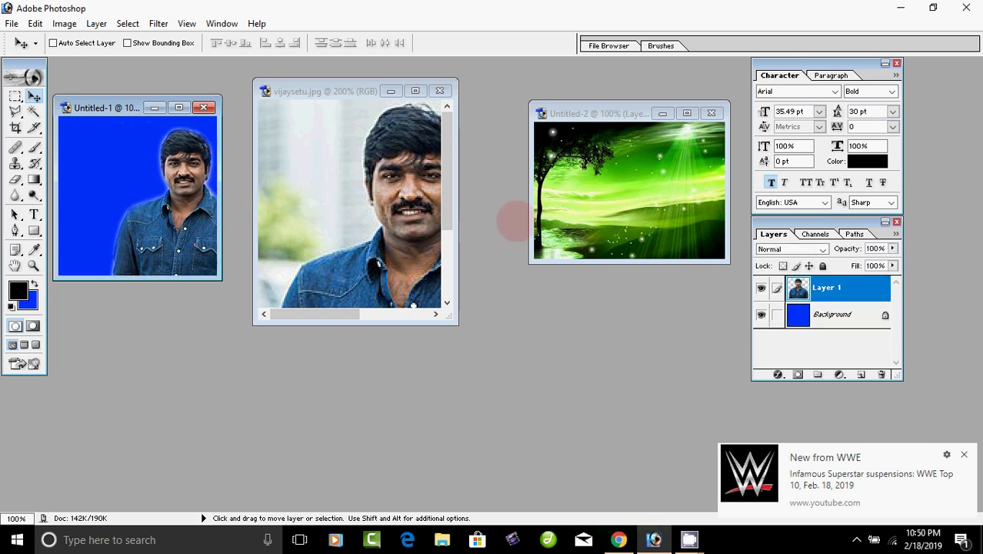
left_click_drag(513, 221, 631, 206)
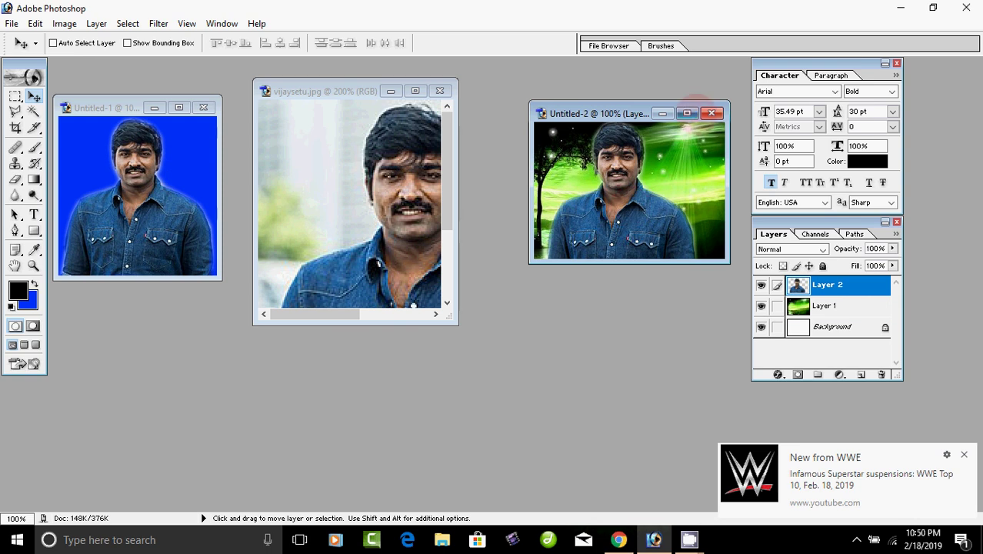
left_click(686, 113)
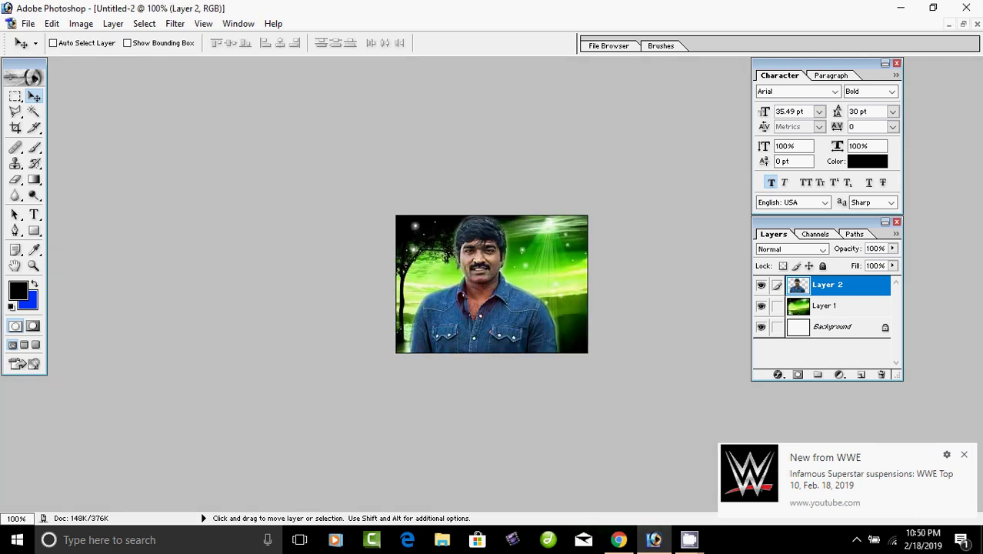
Step: Drag the Layer 2 portrait right and down, then shift it slightly left, and zoom to 200%
left_click_drag(491, 292, 509, 332)
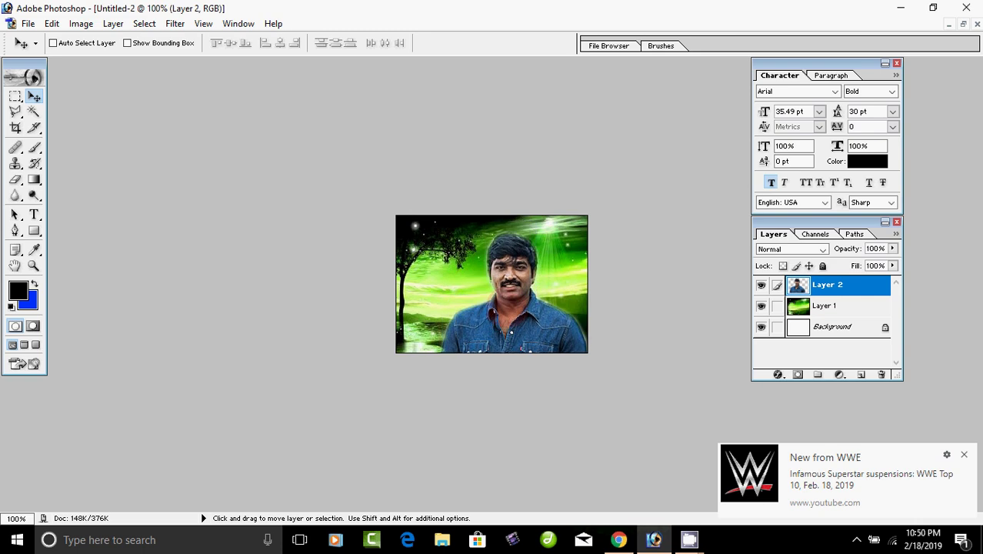
left_click_drag(487, 350, 449, 358)
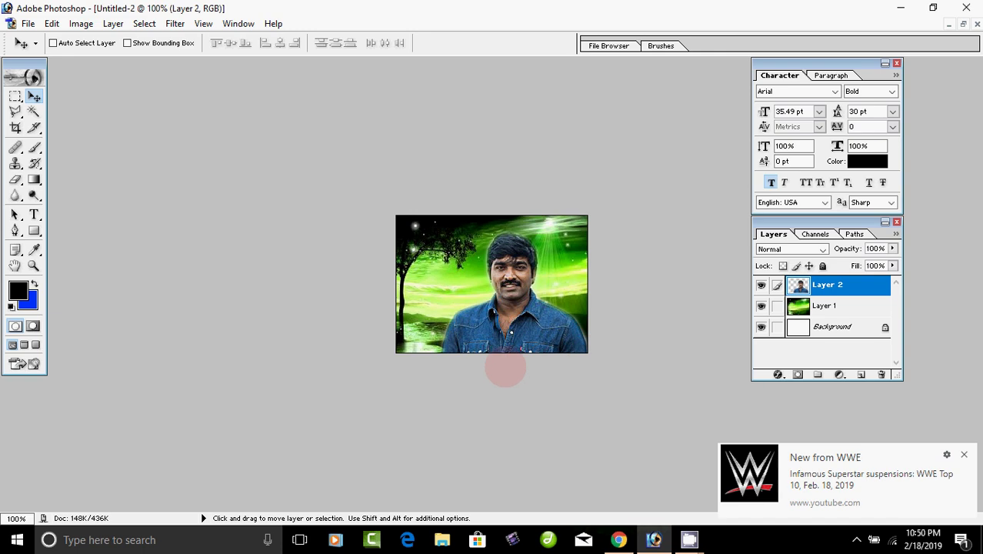
key("ctrl+plus")
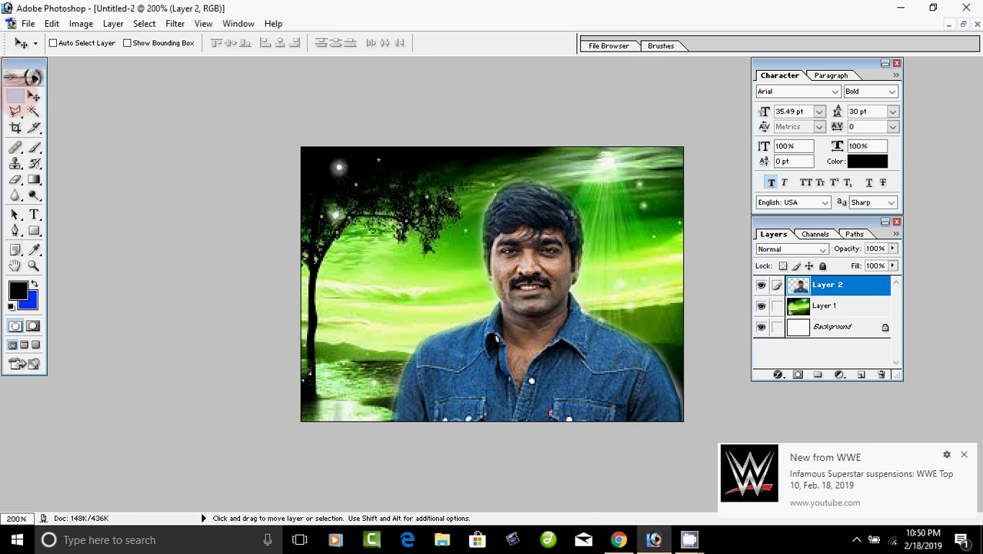
left_click(14, 96)
left_click(35, 96)
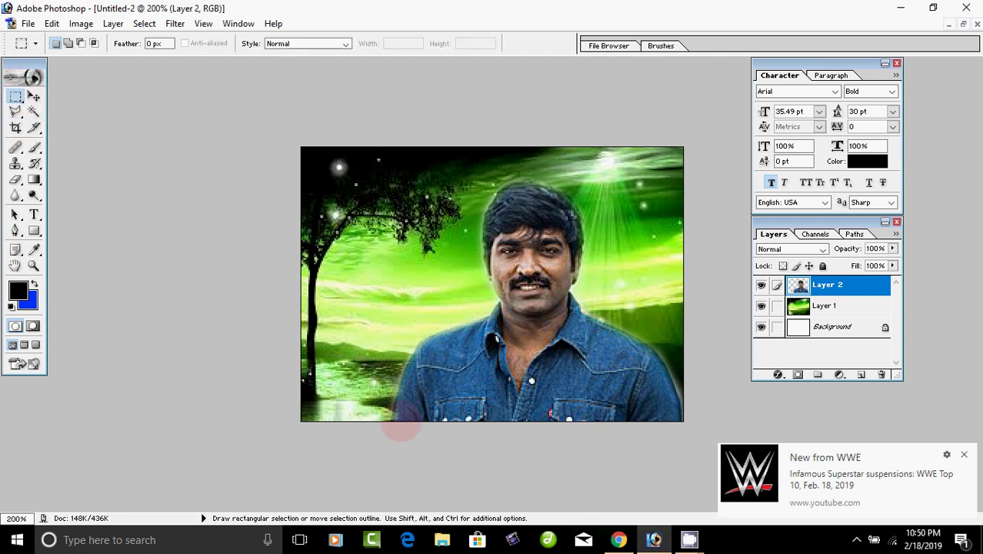
Step: Delete a 10 px feathered strip across the bottom of the shirt, then deselect
left_click_drag(377, 398, 692, 440)
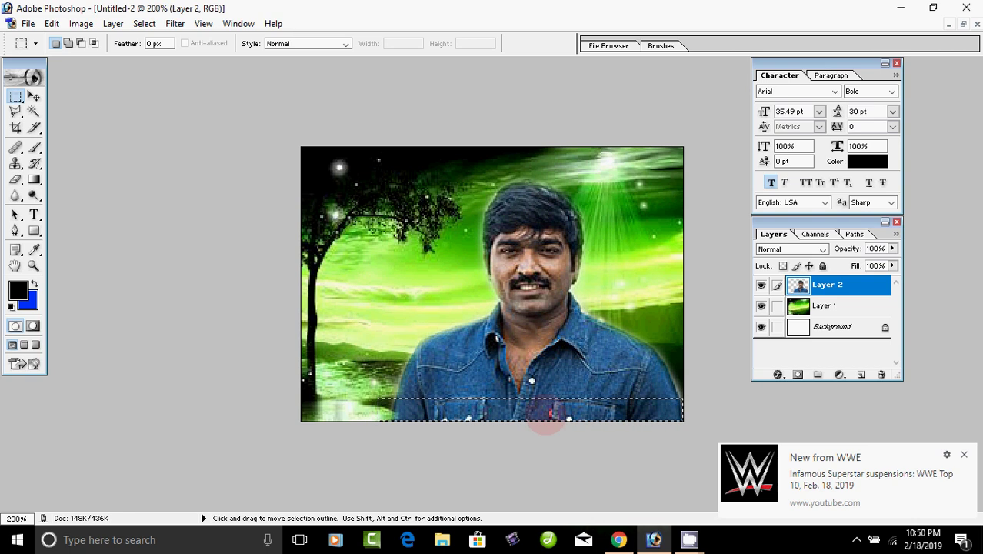
right_click(548, 414)
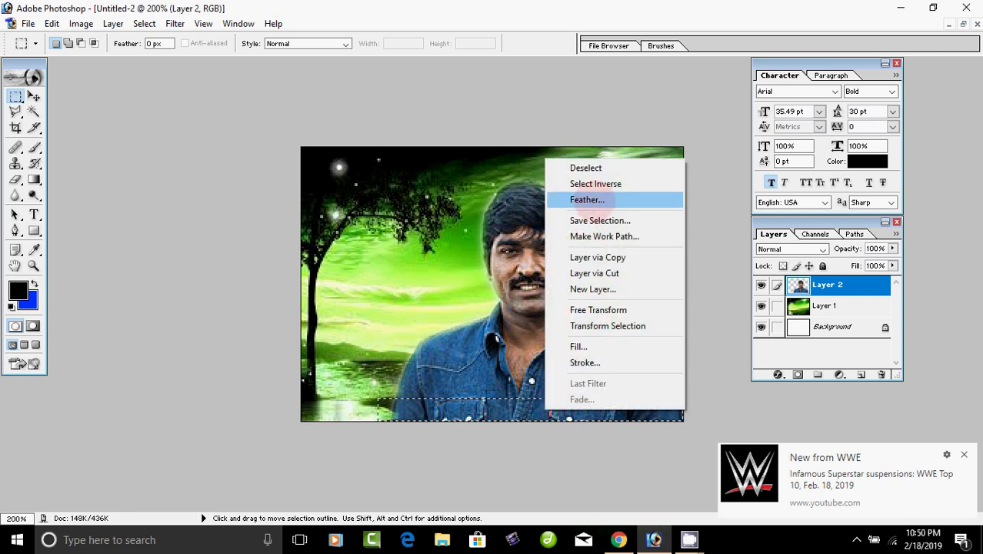
left_click(592, 199)
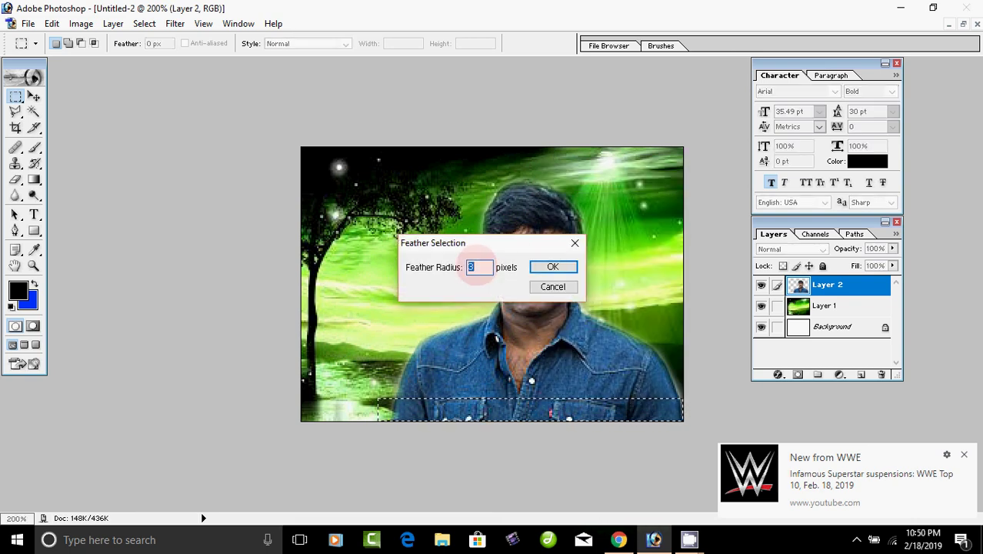
type("10")
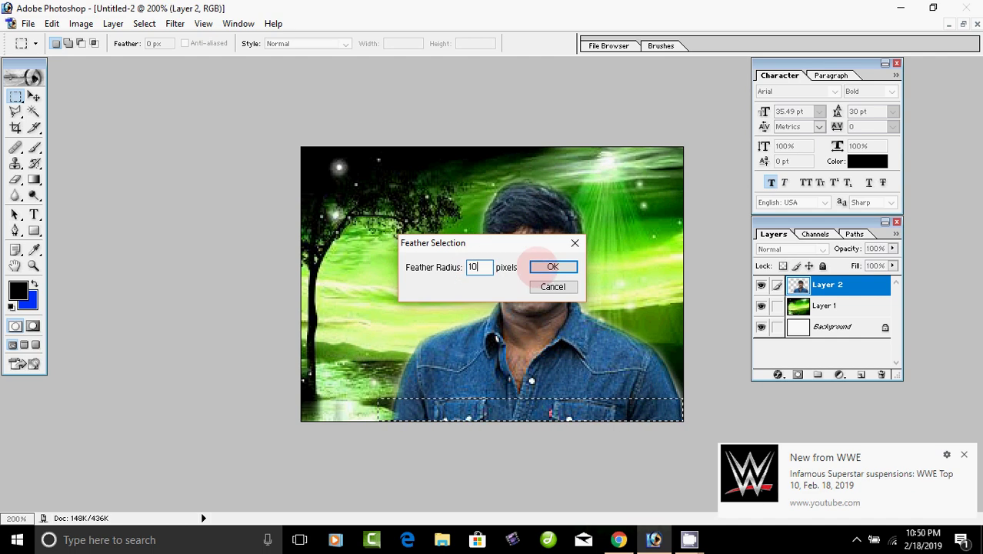
left_click(551, 266)
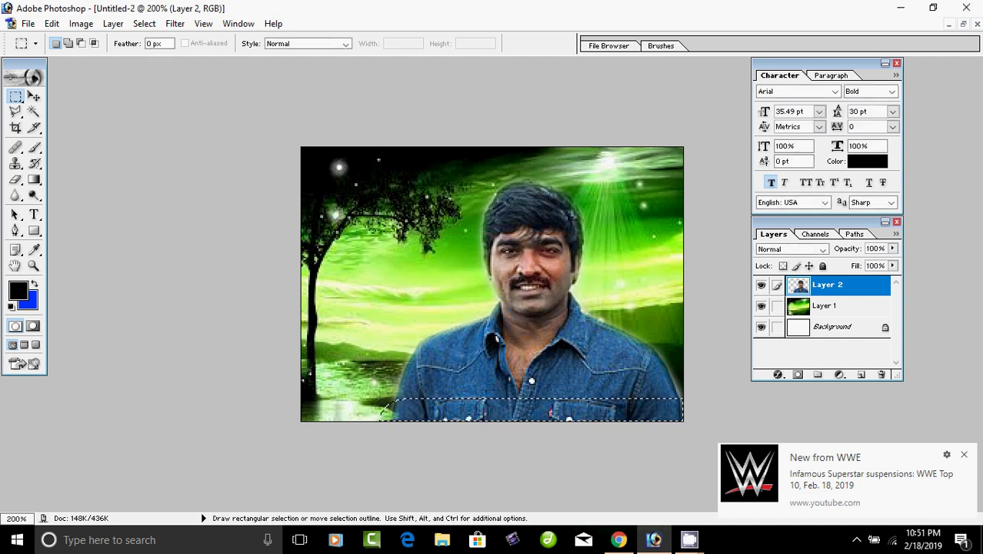
key("Delete")
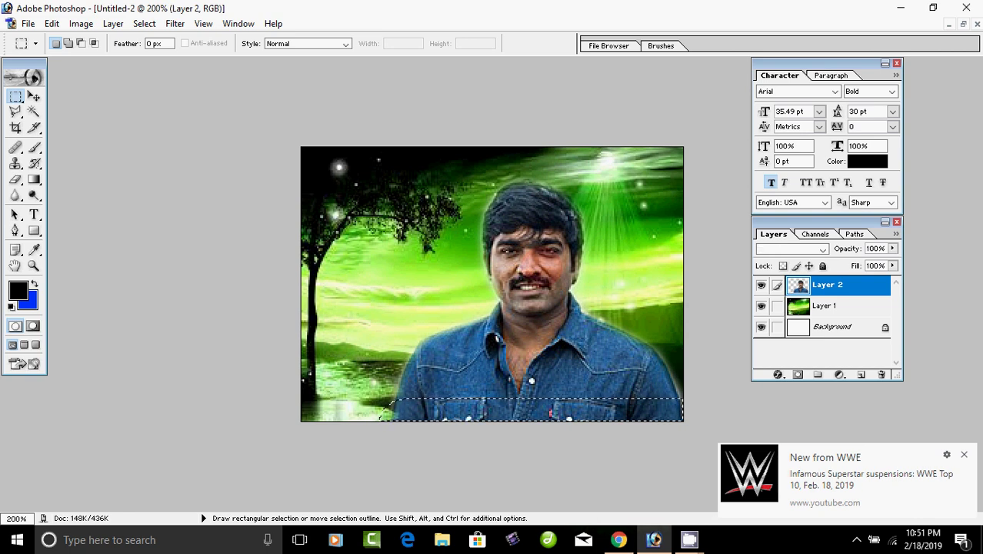
key("ctrl")
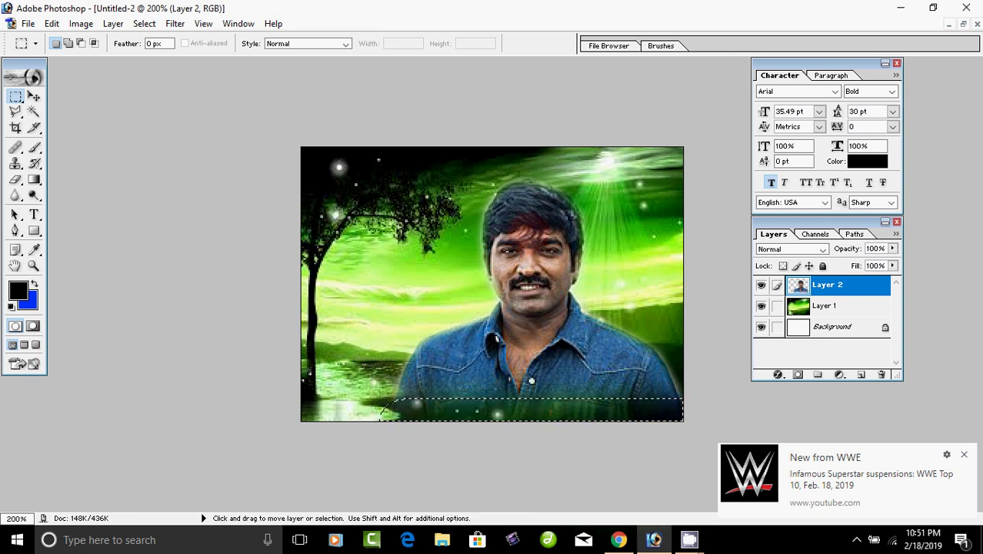
key("ctrl+d")
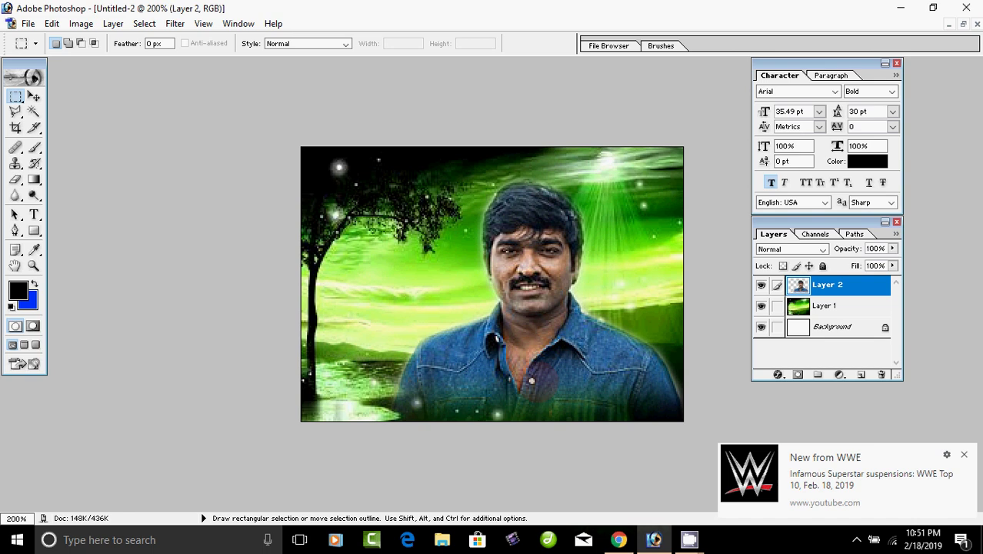
Step: Nudge the portrait a few pixels up and right, then slightly back down
key("v")
key("Up")
key("Up")
key("Right")
key("Right")
key("Right")
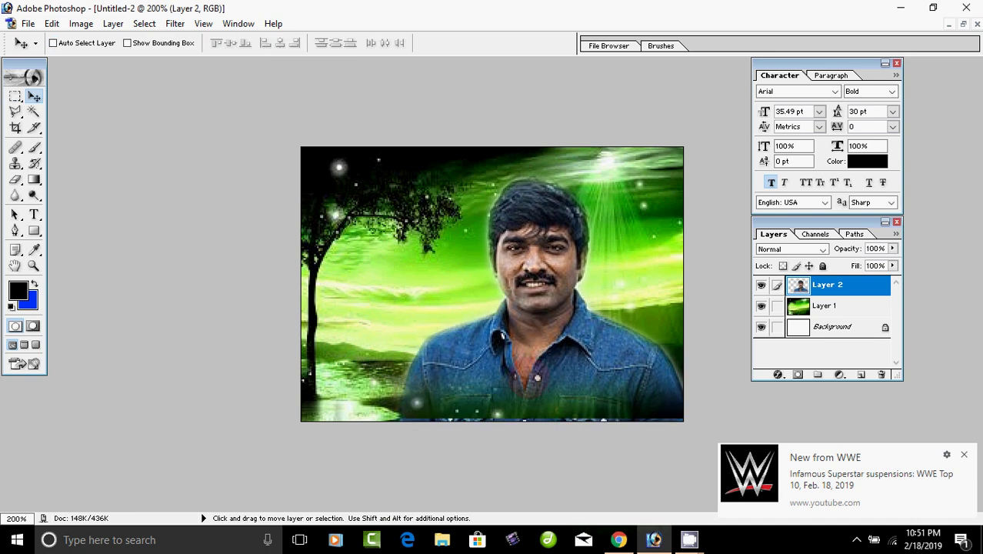
key("Down")
key("Down")
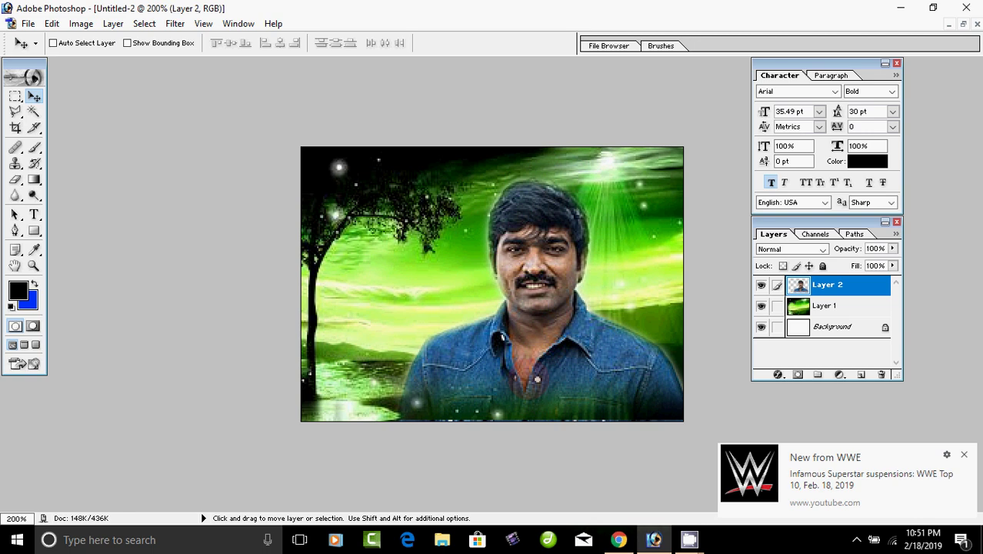
key("Down")
left_click(708, 324)
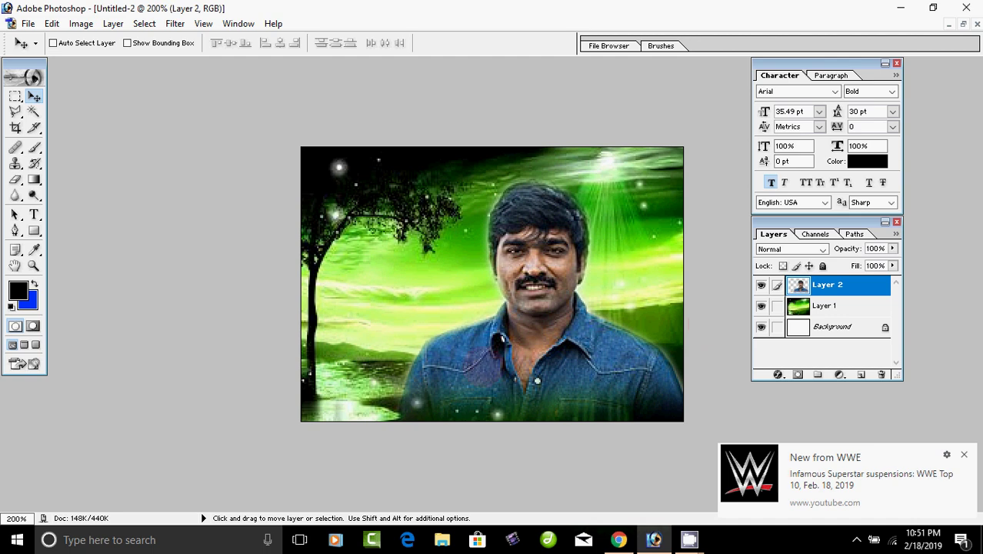
right_click(478, 343)
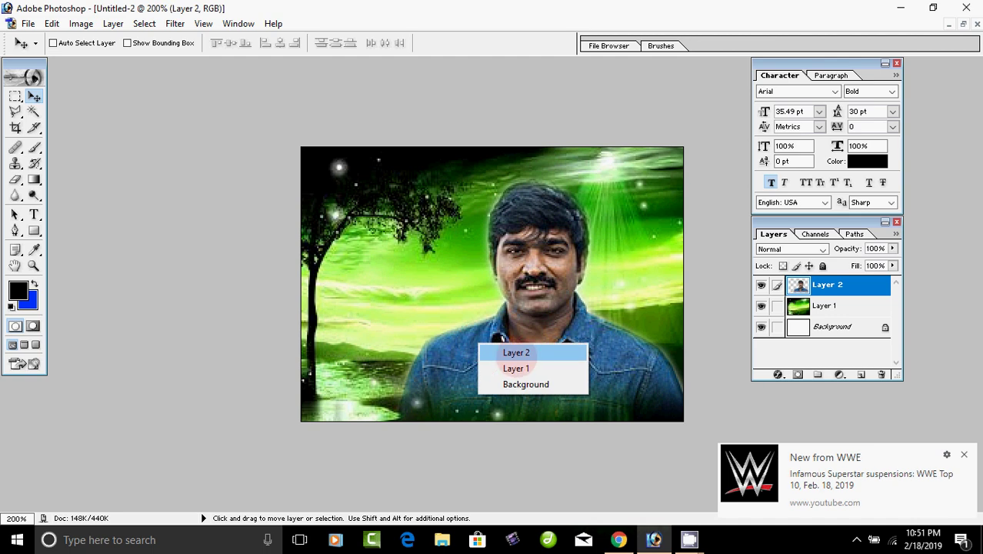
left_click(515, 354)
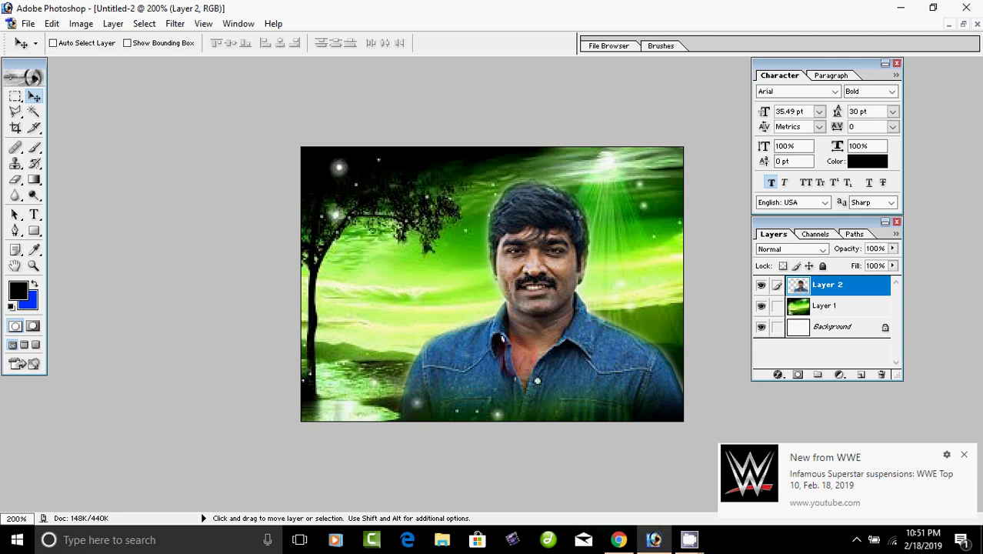
Step: Alt-drag portrait copies to the lower left and right edge, redoing the misplaced right copy
left_click_drag(516, 353, 403, 392)
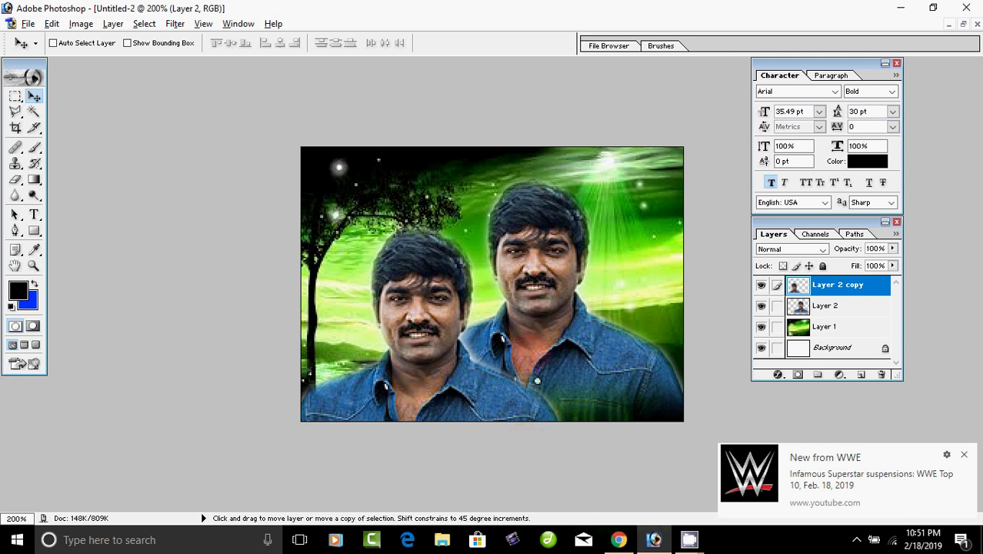
left_click_drag(534, 327, 757, 308)
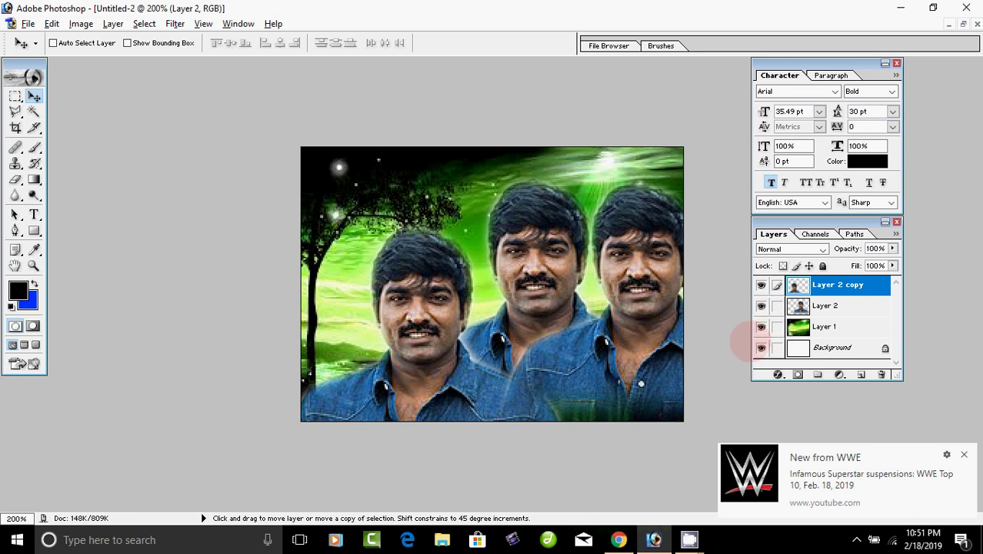
key("ctrl+z")
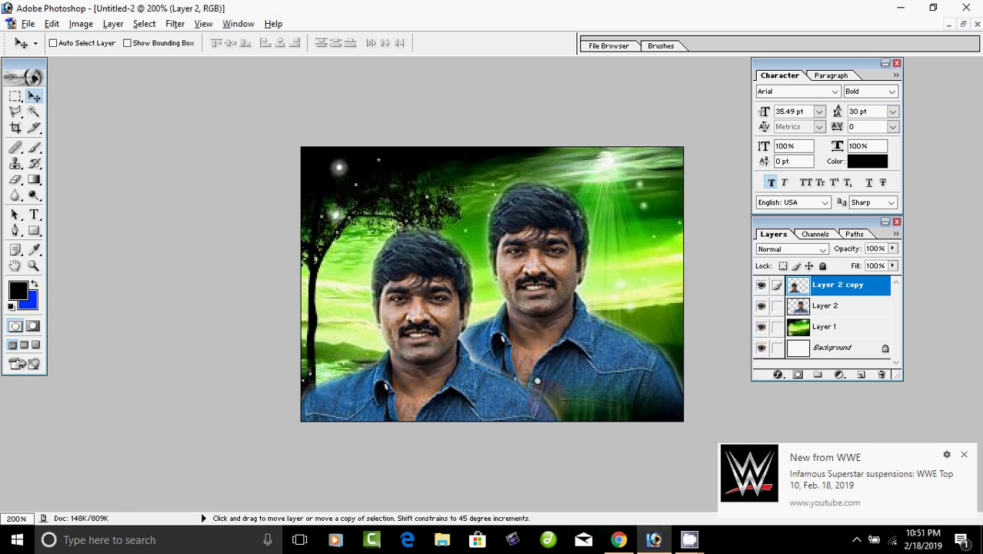
left_click_drag(509, 394, 727, 400)
key("ctrl+j")
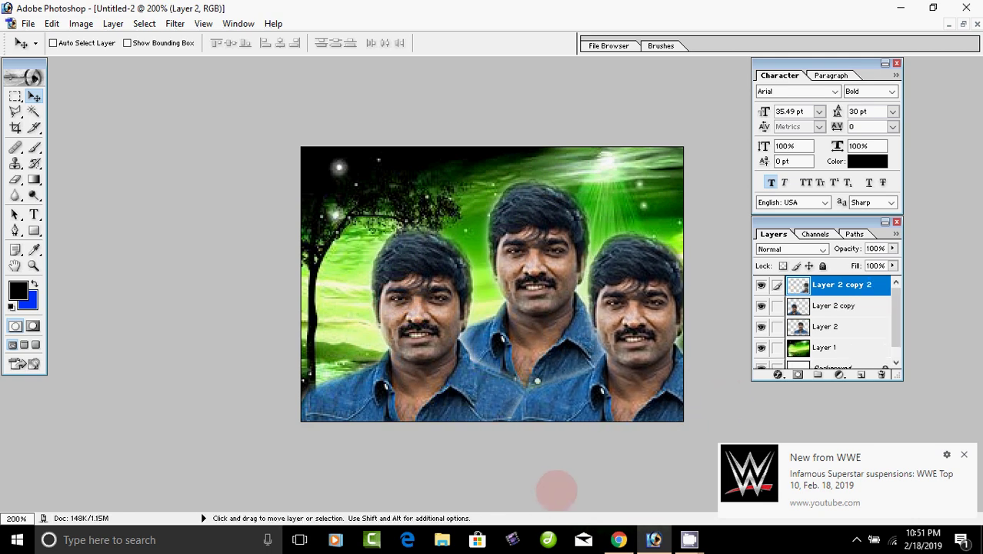